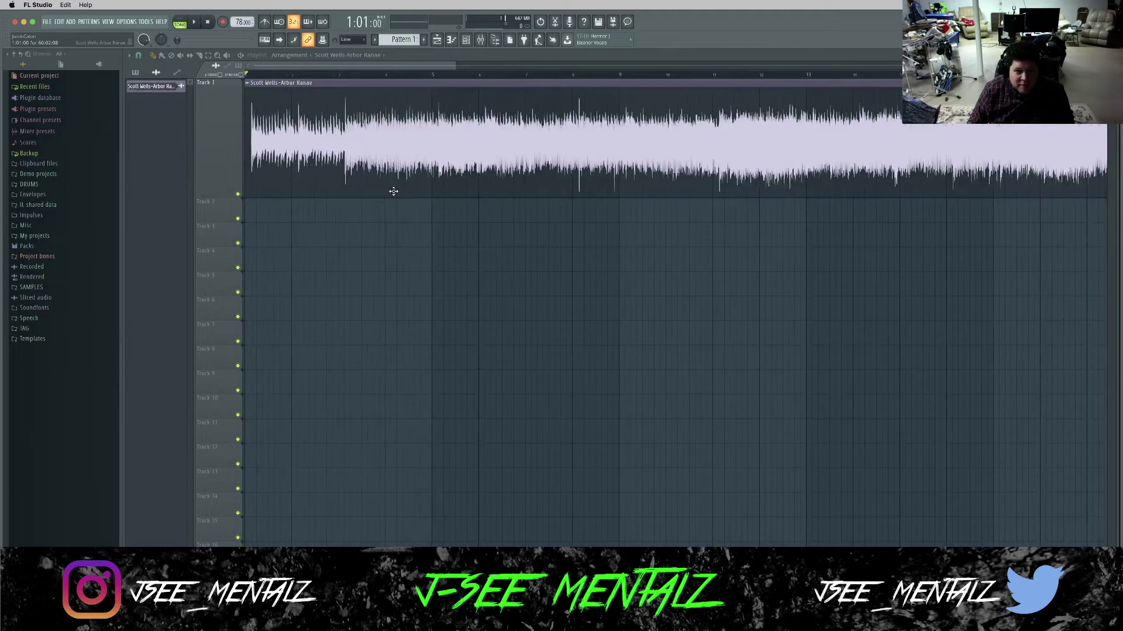
# - Trim the silent lead-in off the audio clip on Track 1 and move the clip's first transient to bar 1
pyautogui.scroll(10, 397, 191)
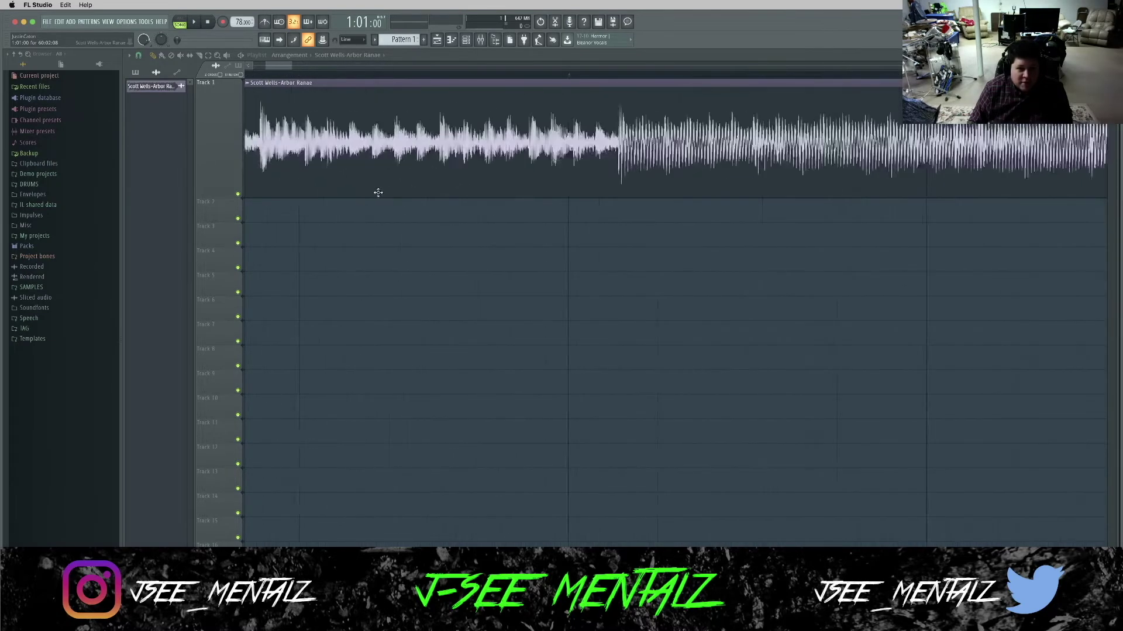
pyautogui.scroll(4, 271, 155)
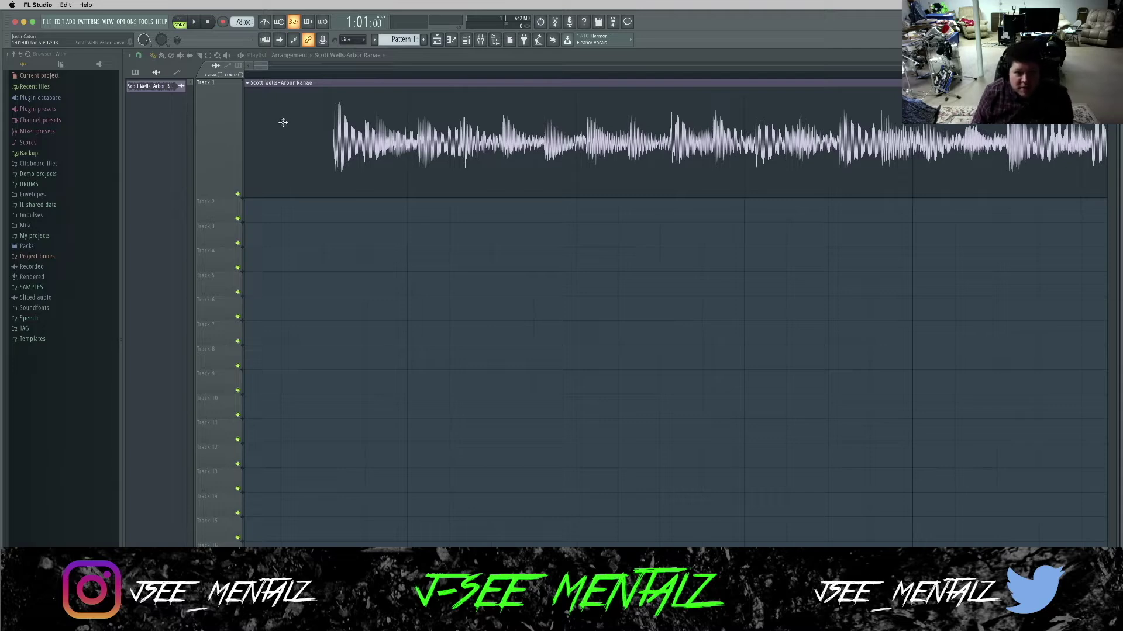
pyautogui.hscroll(-1, 283, 119)
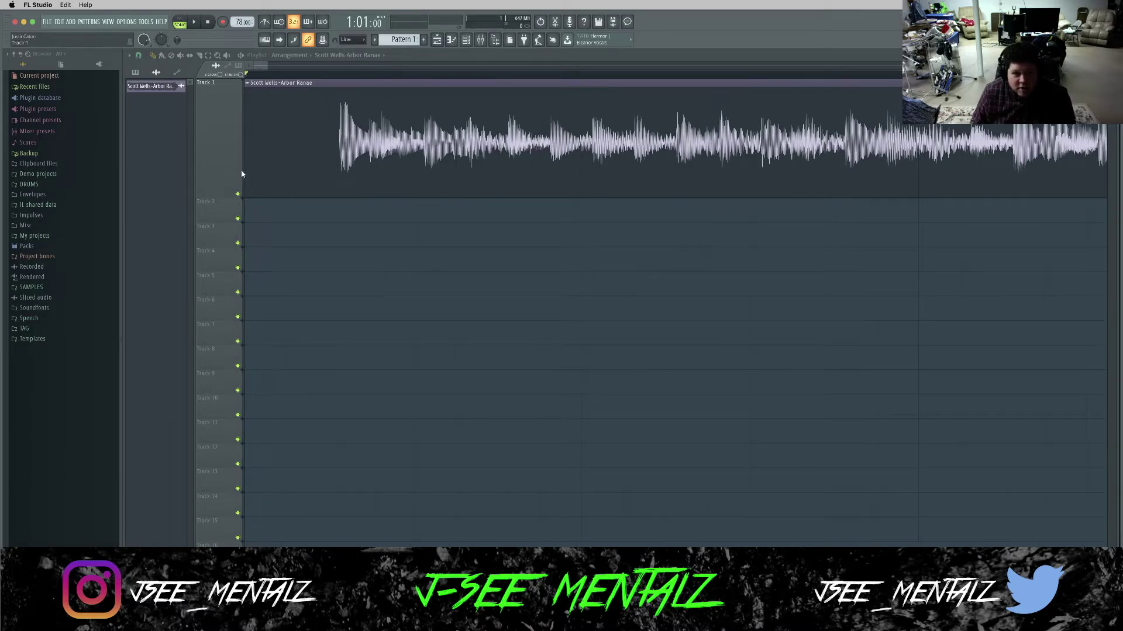
pyautogui.moveTo(245, 170); pyautogui.dragTo(343, 182)
pyautogui.moveTo(363, 117); pyautogui.dragTo(266, 113)
pyautogui.press('space')
pyautogui.press('space')
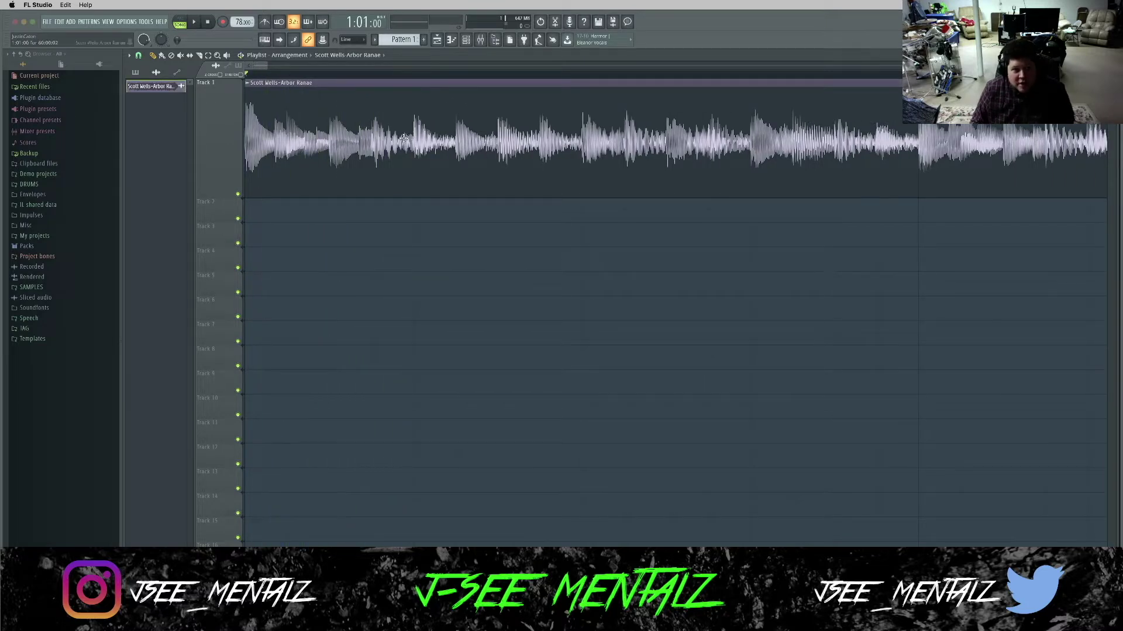
# - Turn on the metronome and play the song from bar 1 to compare it with the beat grid
pyautogui.click(265, 23)
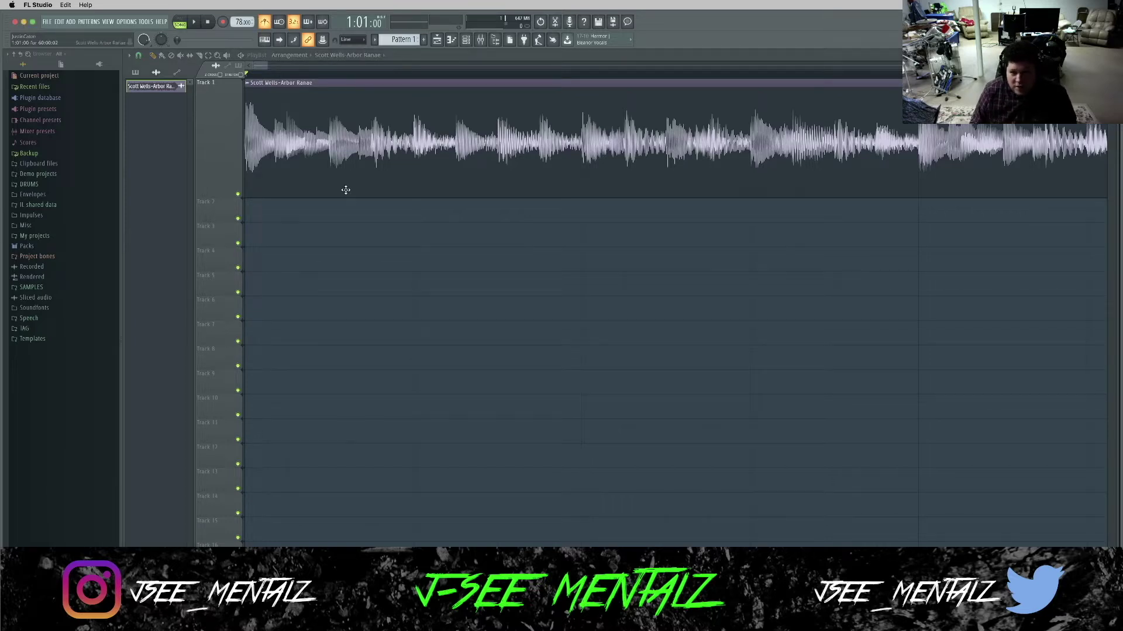
pyautogui.press('space')
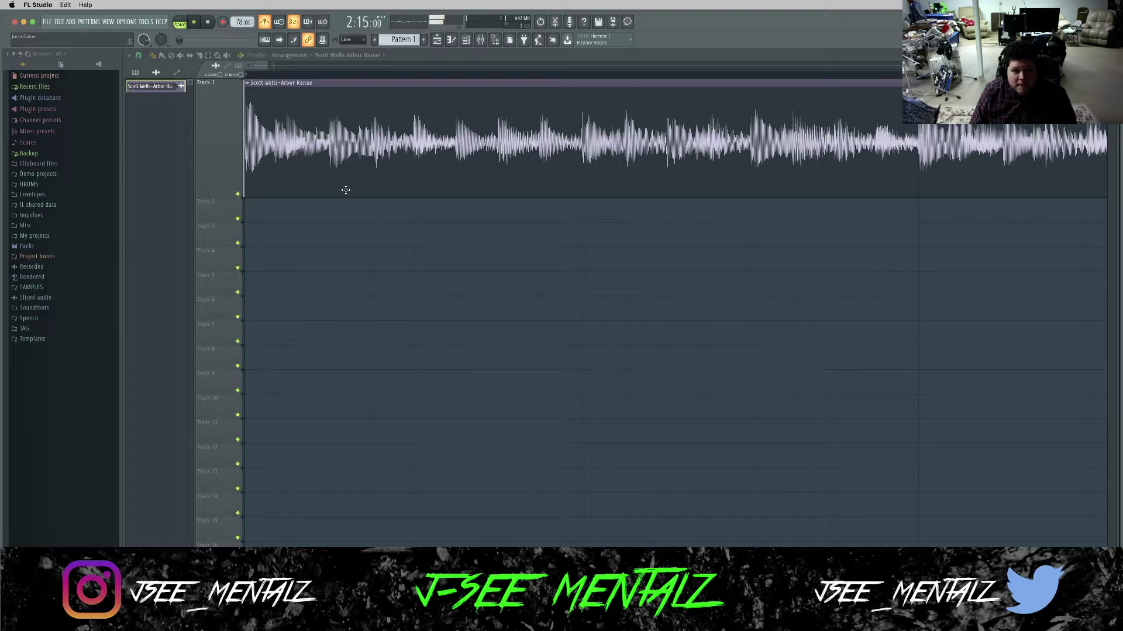
pyautogui.press('space')
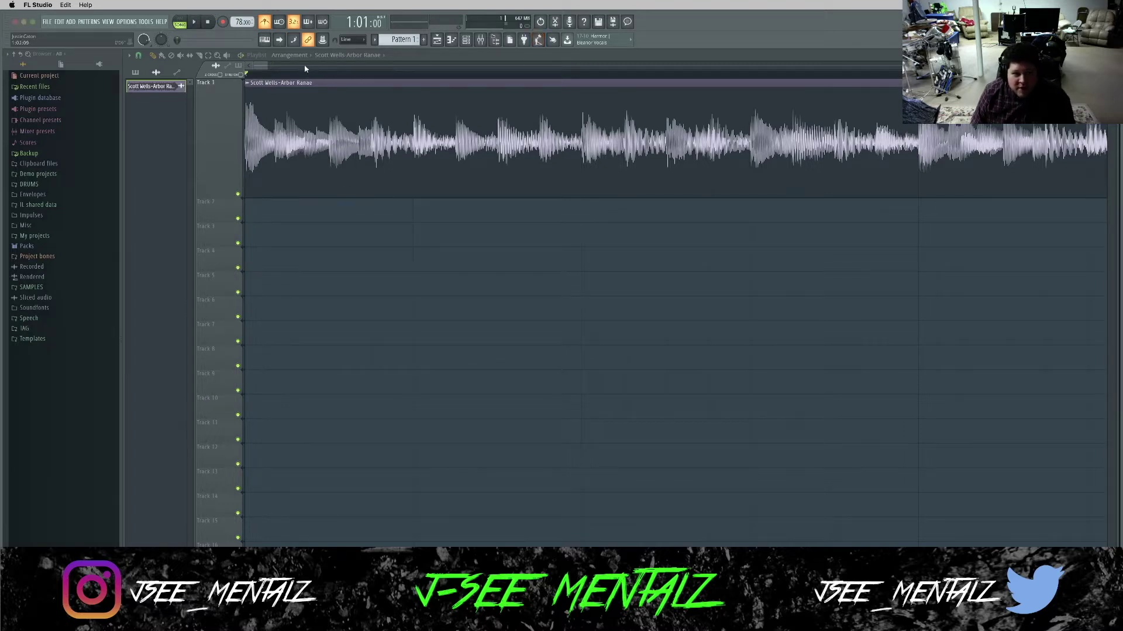
# - Open the tempo tapper and place it above the mixer, returning to the playlist after viewing it
pyautogui.click(437, 39)
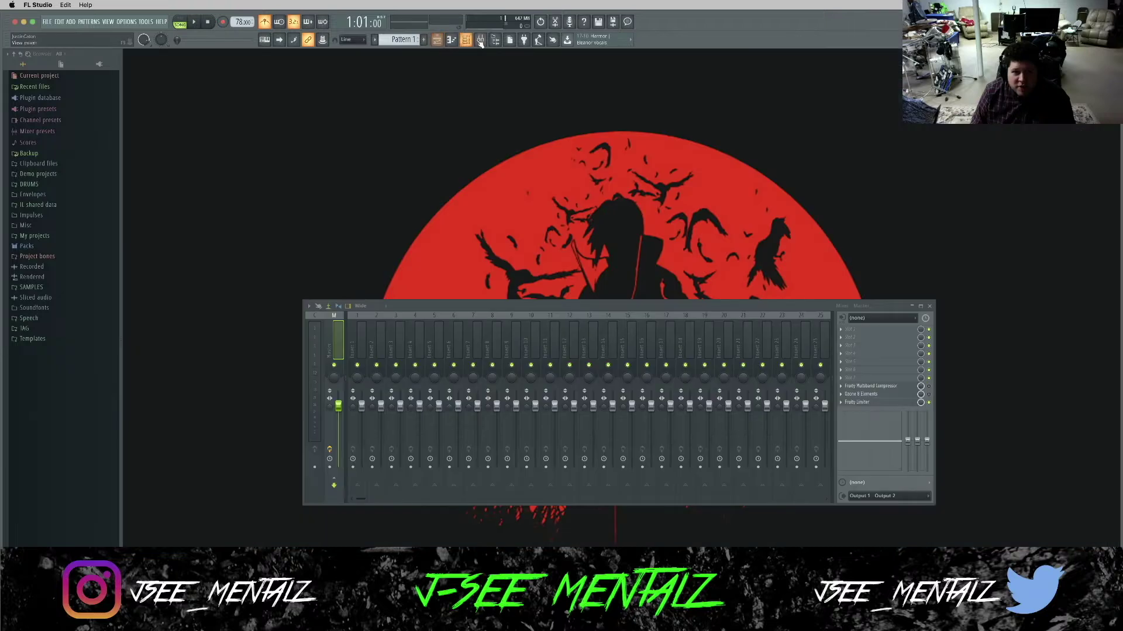
pyautogui.click(538, 40)
pyautogui.moveTo(561, 268); pyautogui.dragTo(538, 106)
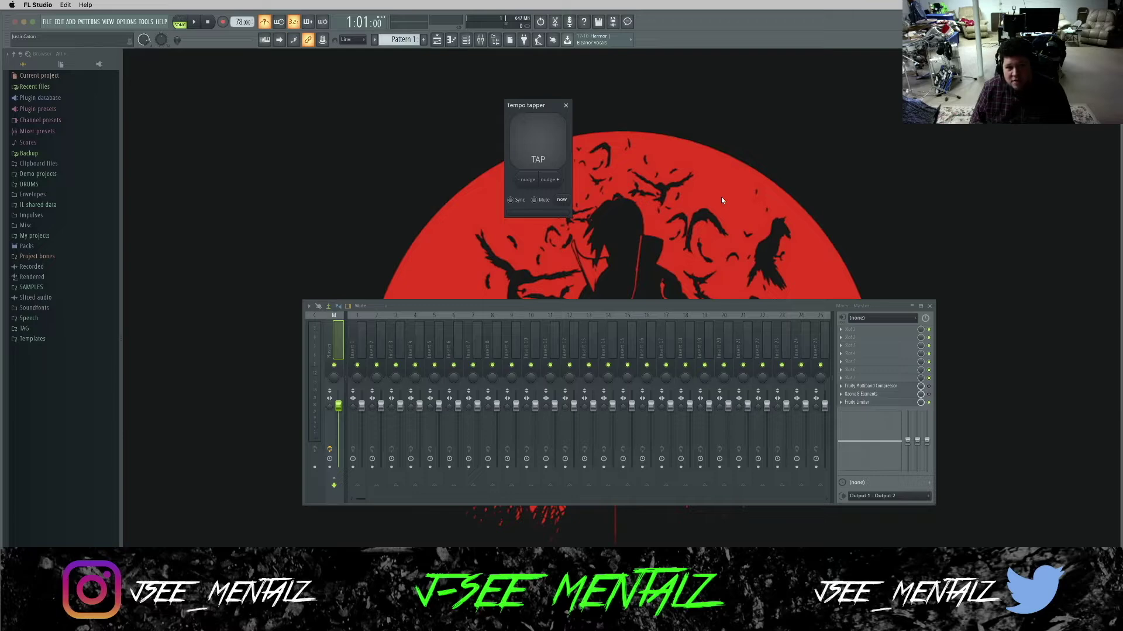
pyautogui.press('F5')
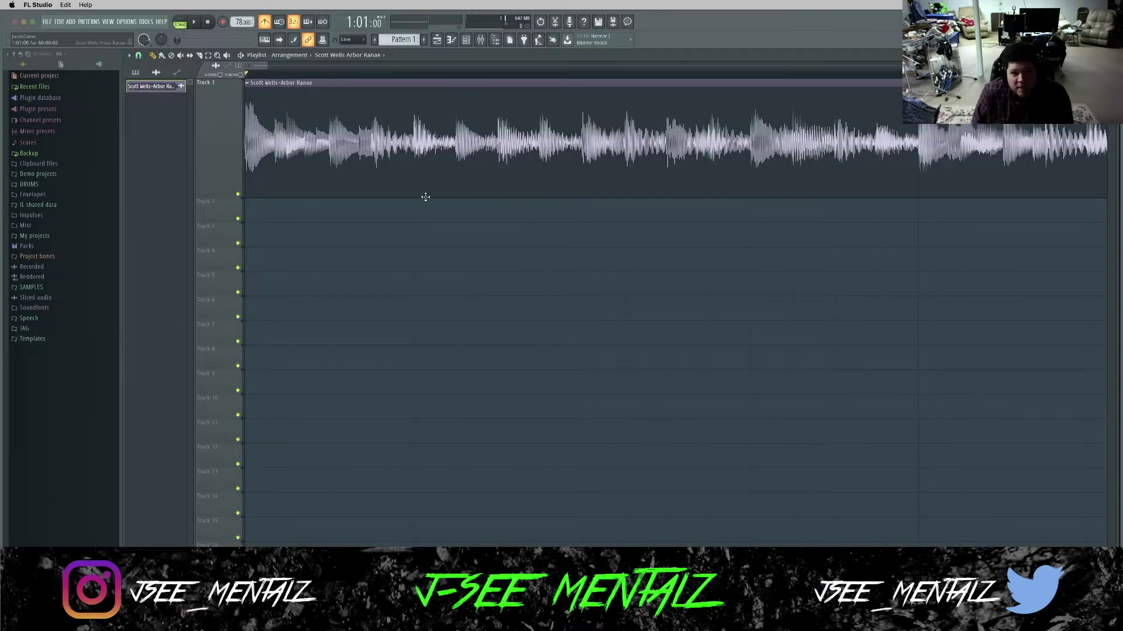
# - Check the clip's timing against the metronome by playing short passages from bars 3, 5 and 9
pyautogui.hscroll(5, 731, 190)
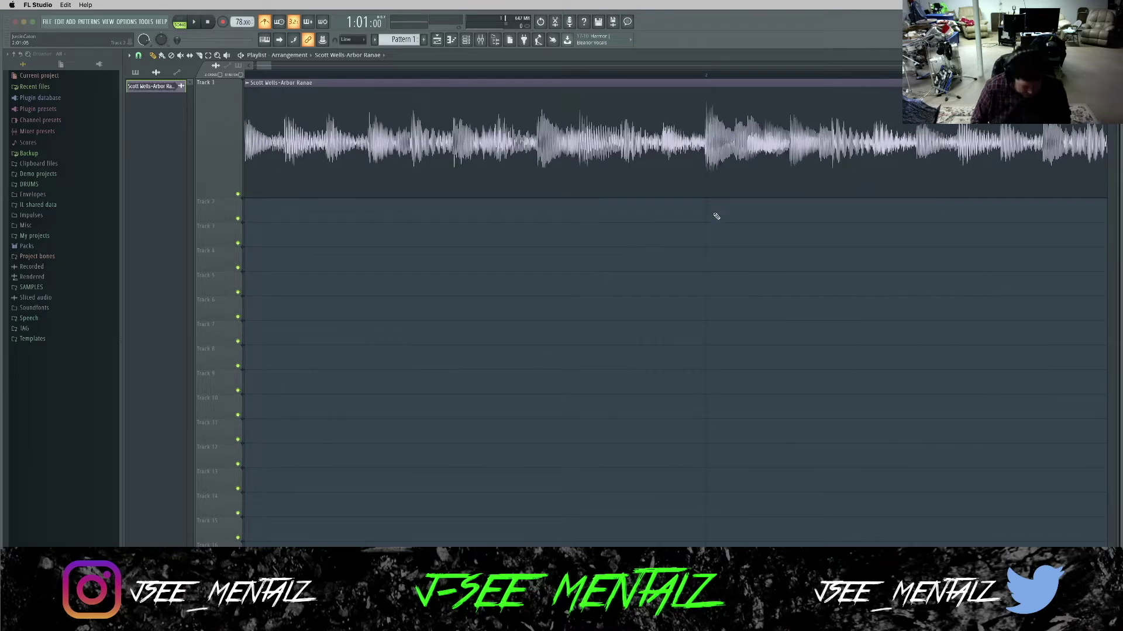
pyautogui.scroll(-3, 346, 80)
pyautogui.click(345, 76)
pyautogui.press('space')
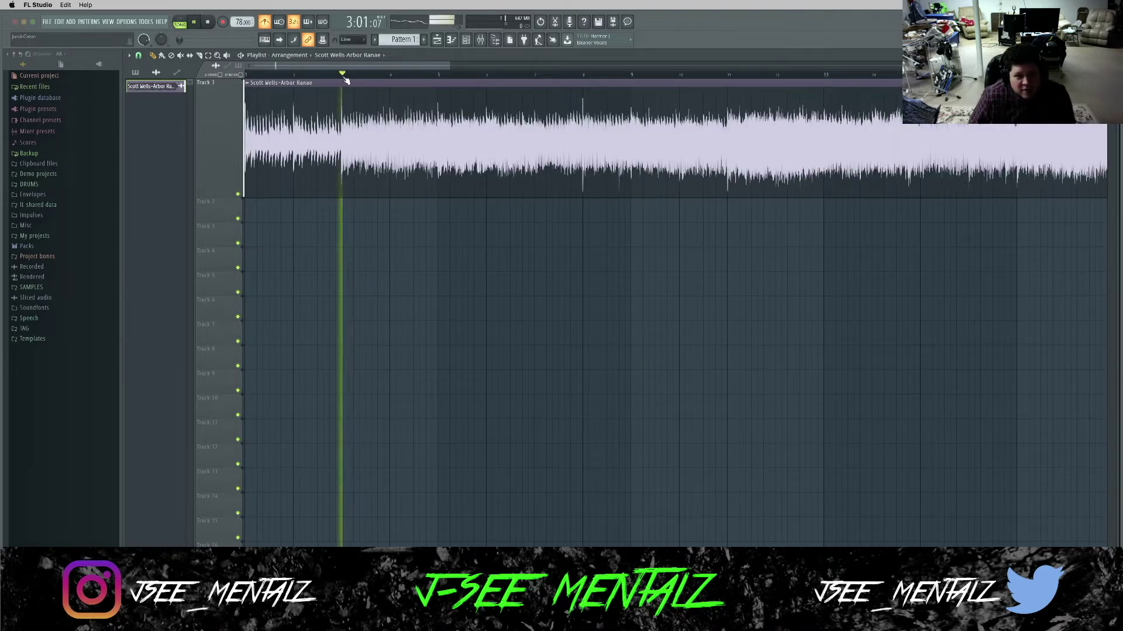
pyautogui.press('space')
pyautogui.click(441, 76)
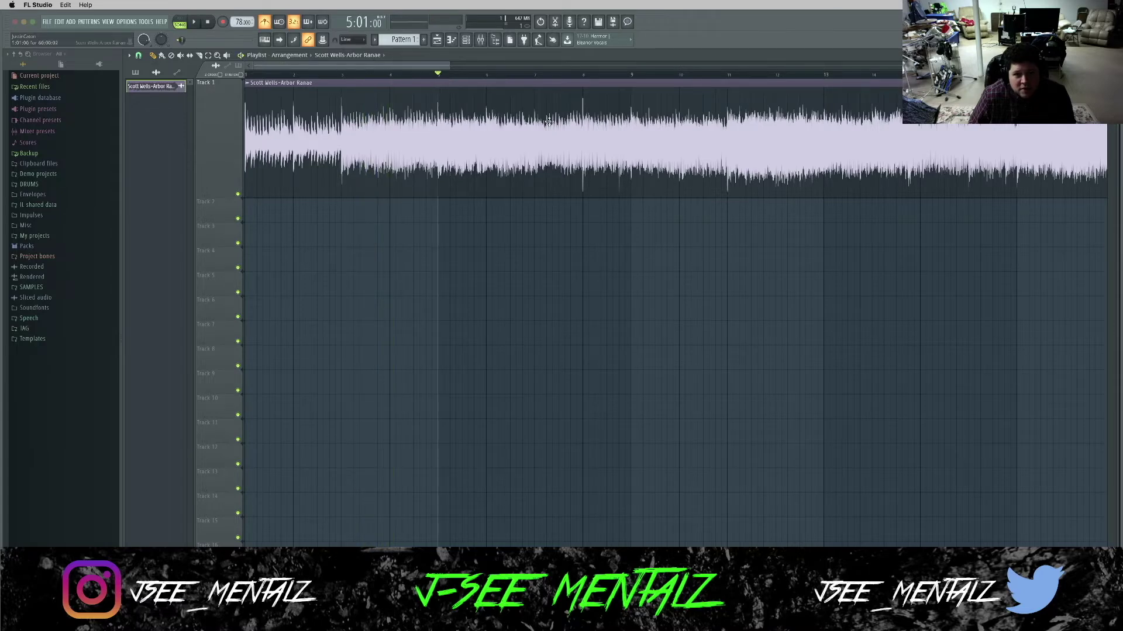
pyautogui.press('space')
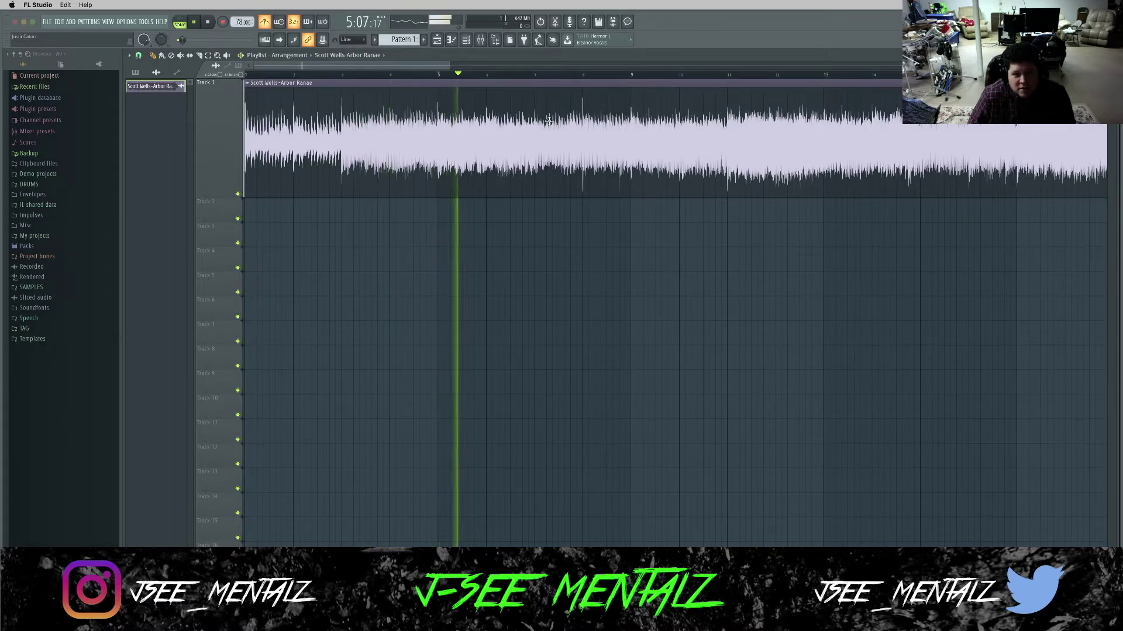
pyautogui.press('space')
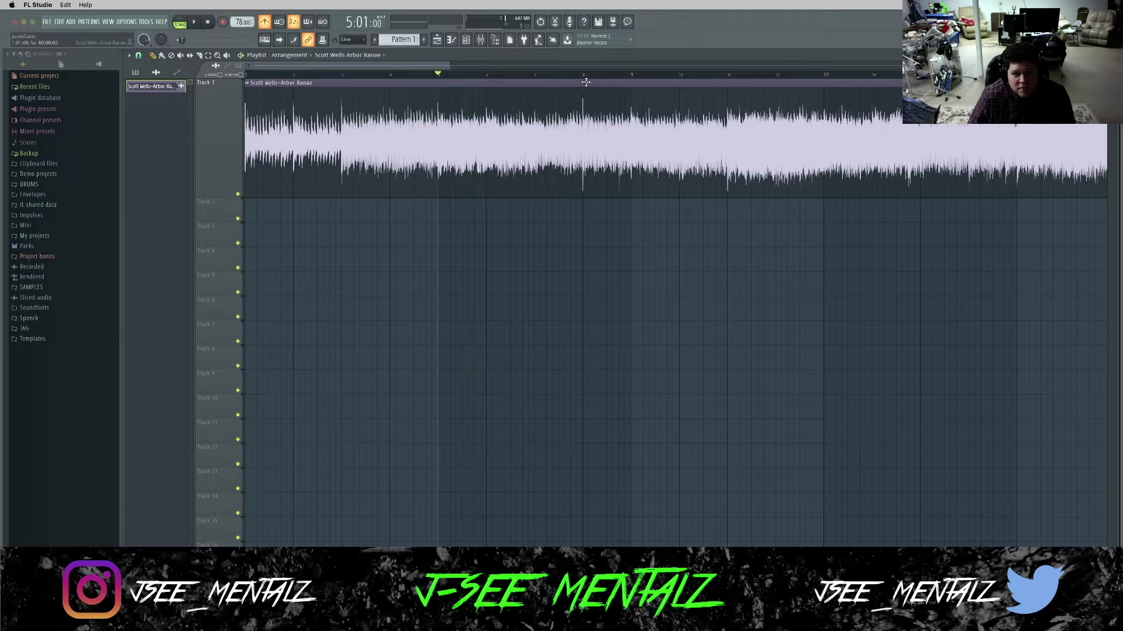
pyautogui.click(633, 76)
pyautogui.press('space')
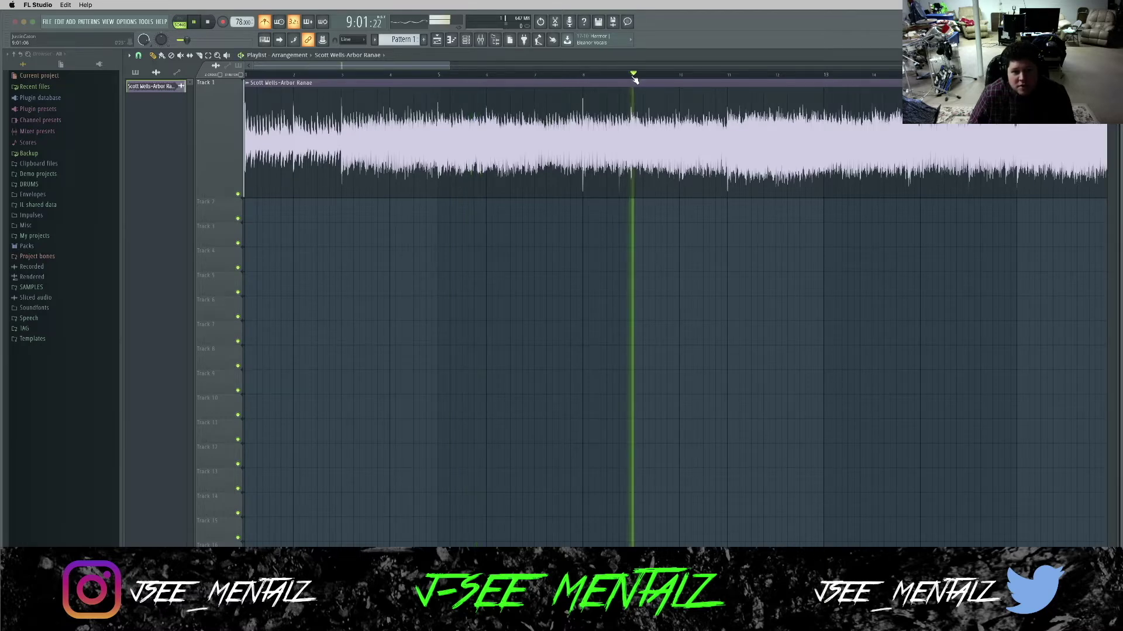
pyautogui.press('space')
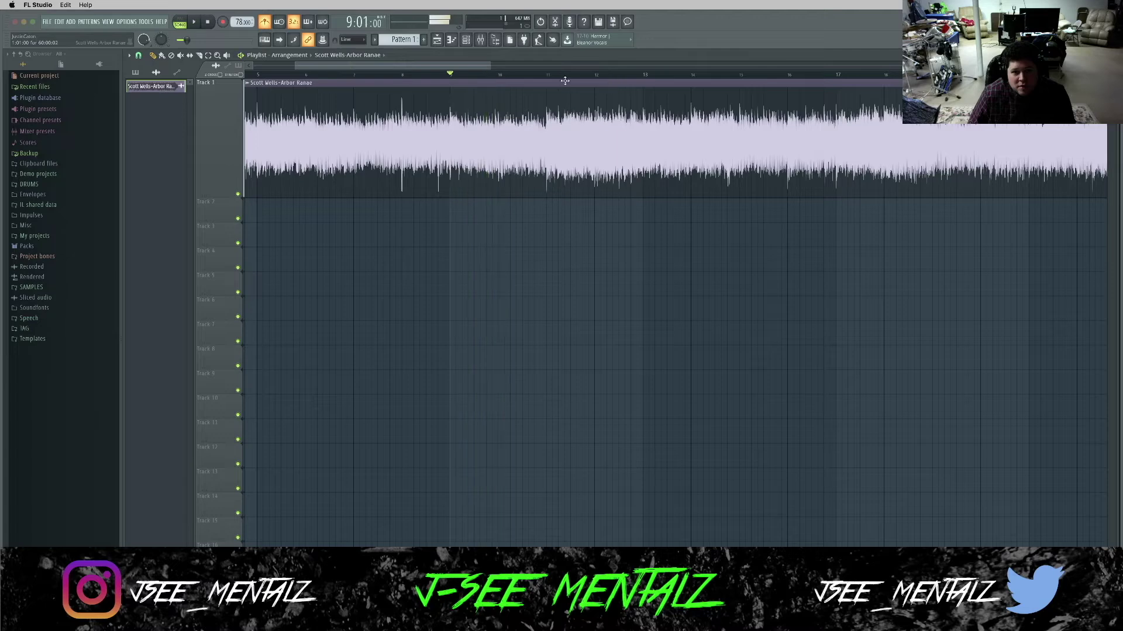
# - Slice the audio clip at bar 9 and at bar 19, and turn off the metronome
pyautogui.click(453, 85)
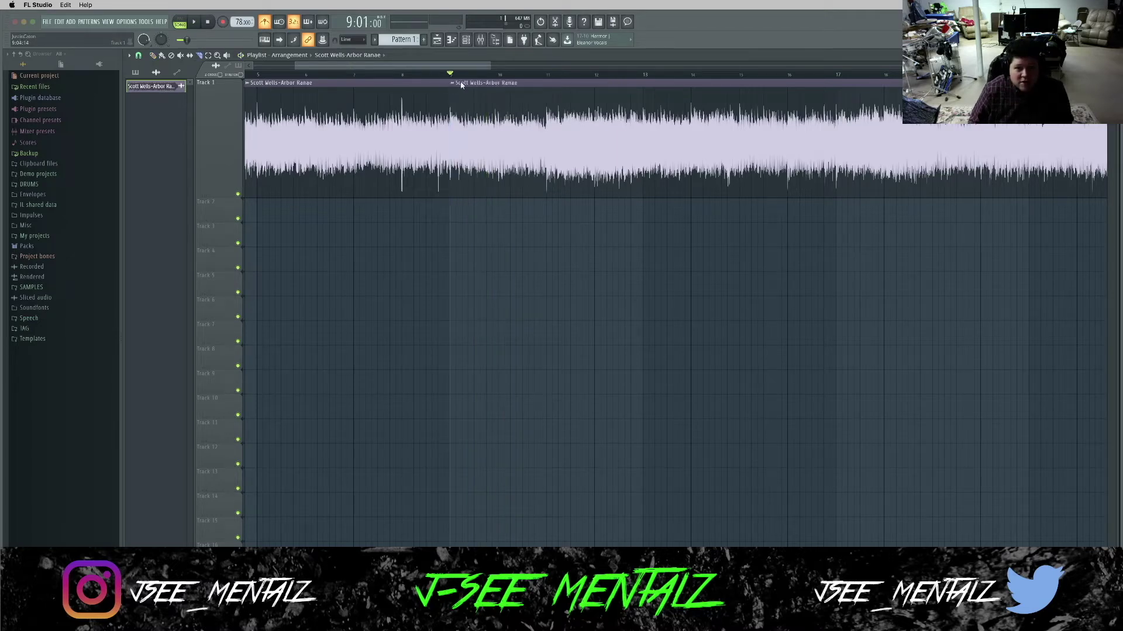
pyautogui.hscroll(5, 460, 85)
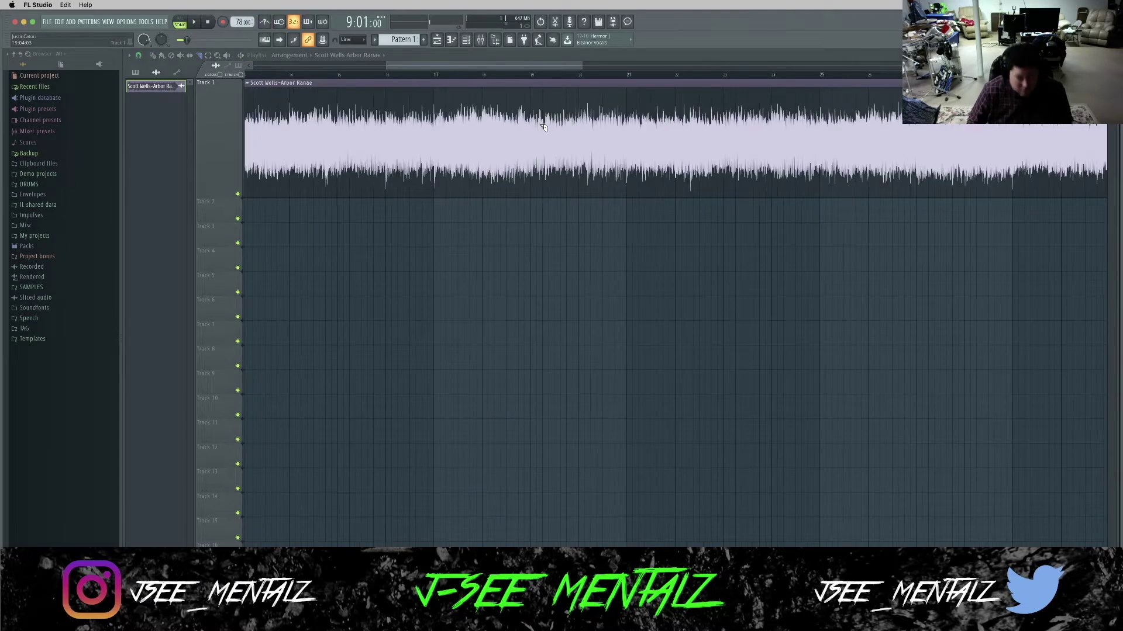
pyautogui.click(532, 84)
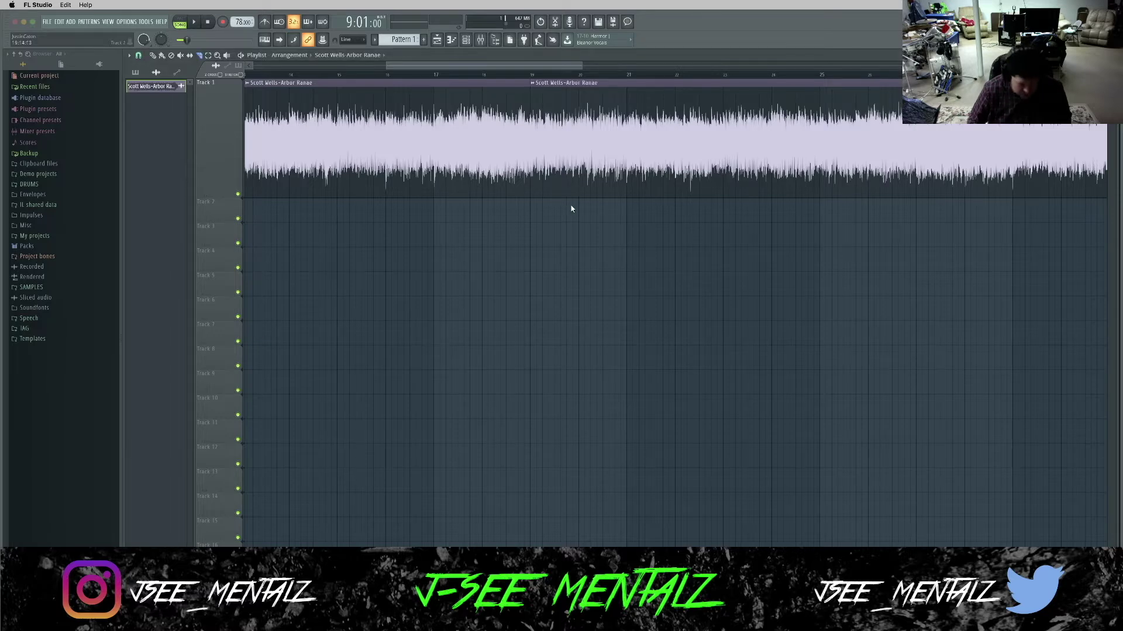
# - Play the section from bar 19, slice the clip at bar 23 and delete everything after that cut
pyautogui.press('space')
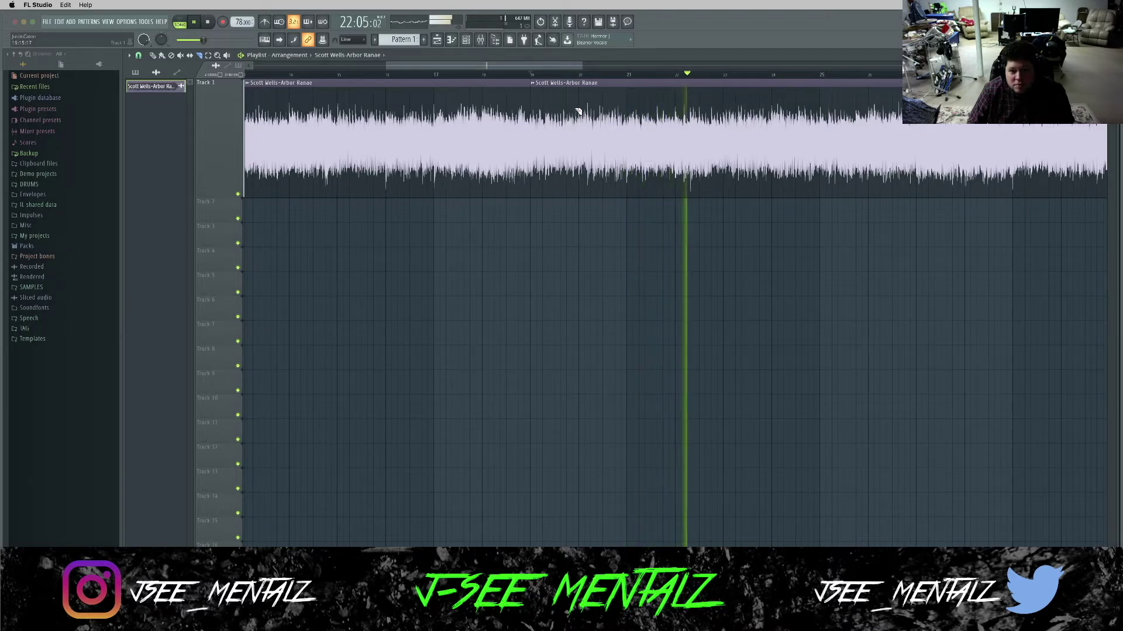
pyautogui.press('space')
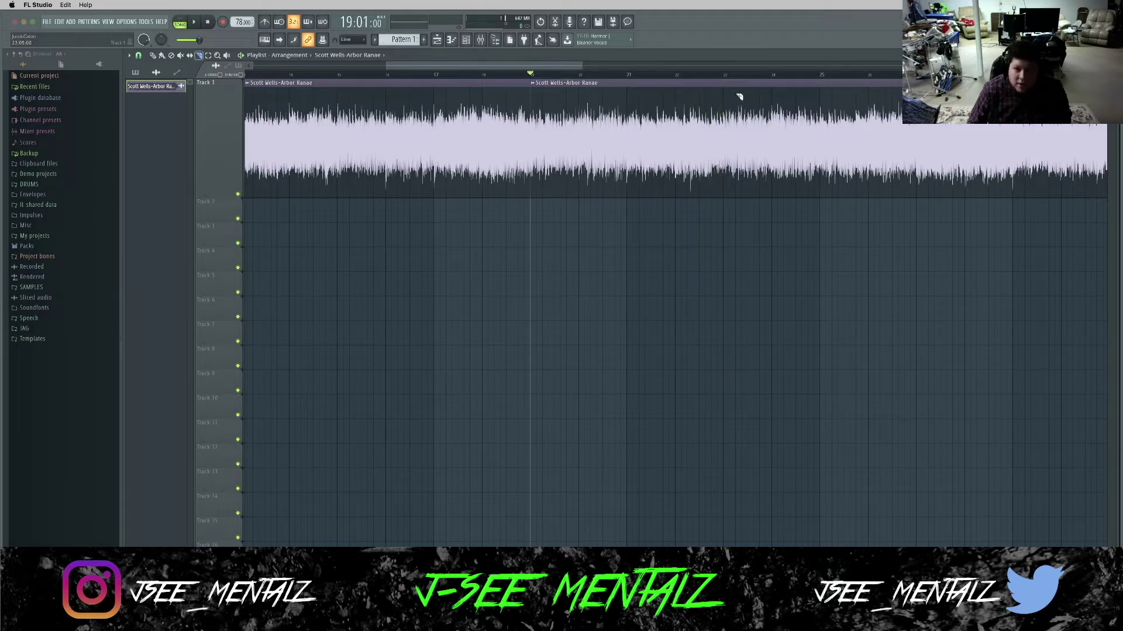
pyautogui.click(724, 84)
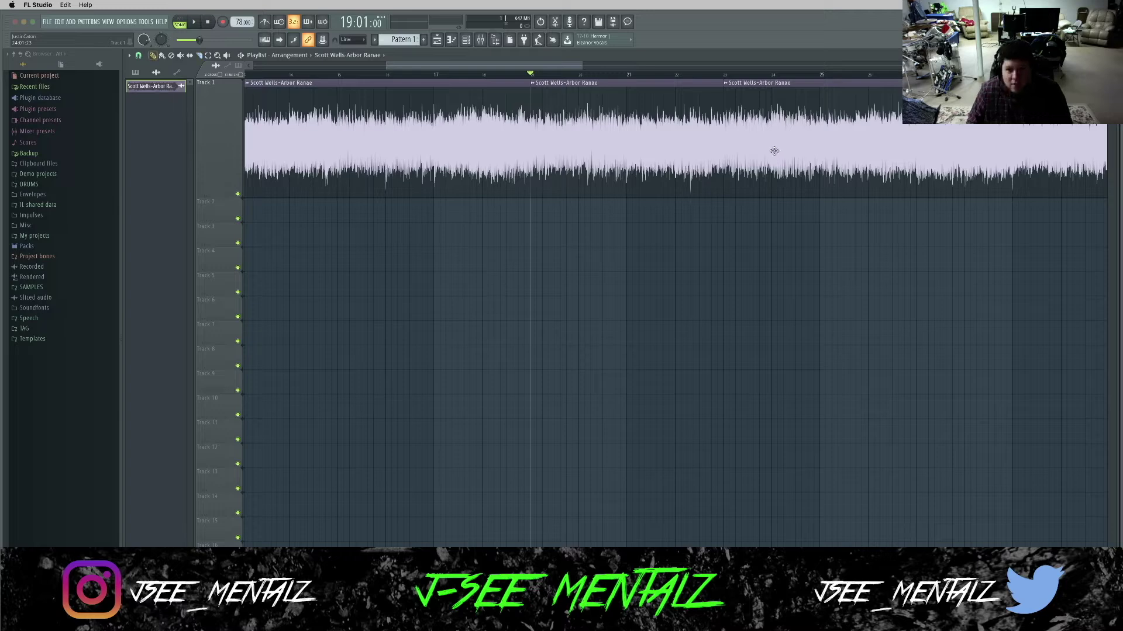
pyautogui.rightClick(798, 88)
# - Slice the clip at bar 13, keep only the two four-bar sections from bars 9 and 19, and place them at bars 1 and 5
pyautogui.hscroll(-6, 558, 136)
pyautogui.hscroll(-4, 568, 134)
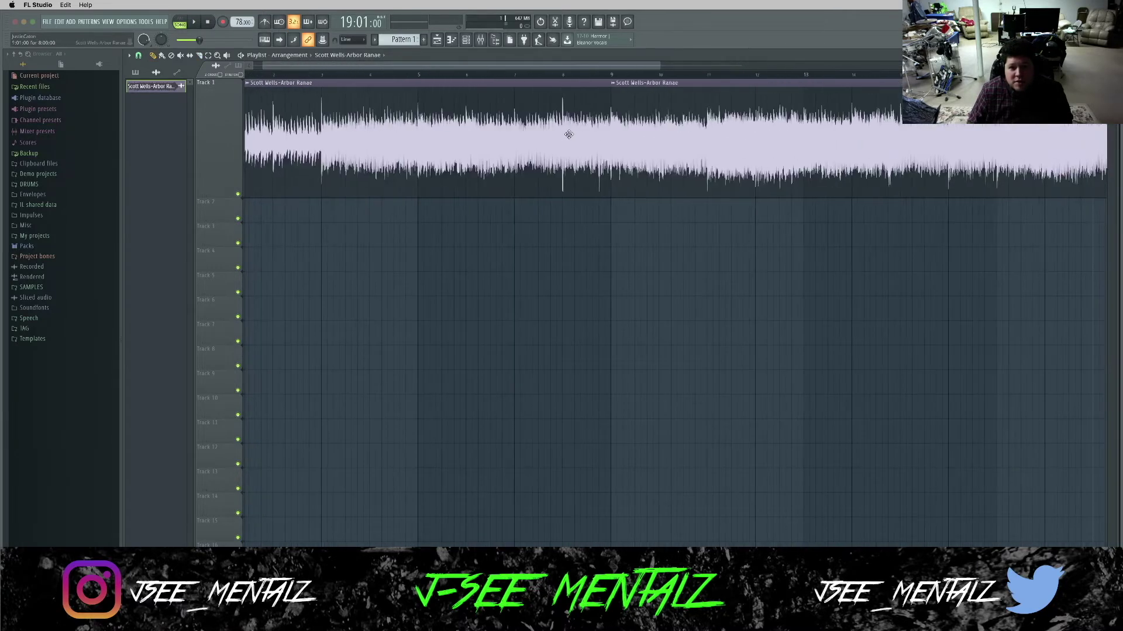
pyautogui.hscroll(2, 722, 100)
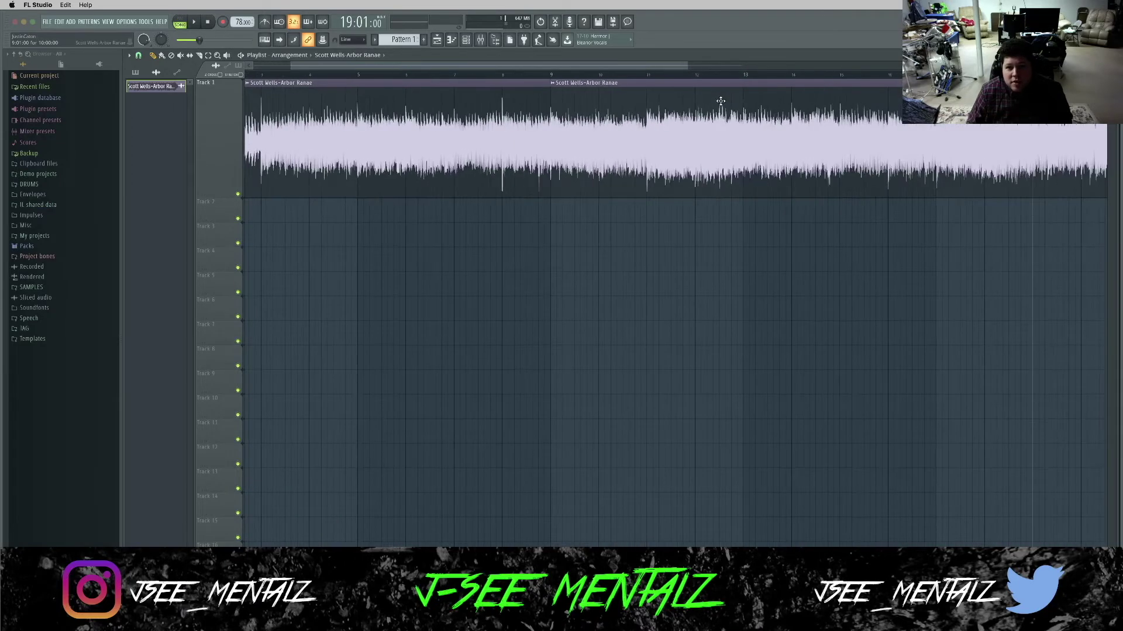
pyautogui.press('c')
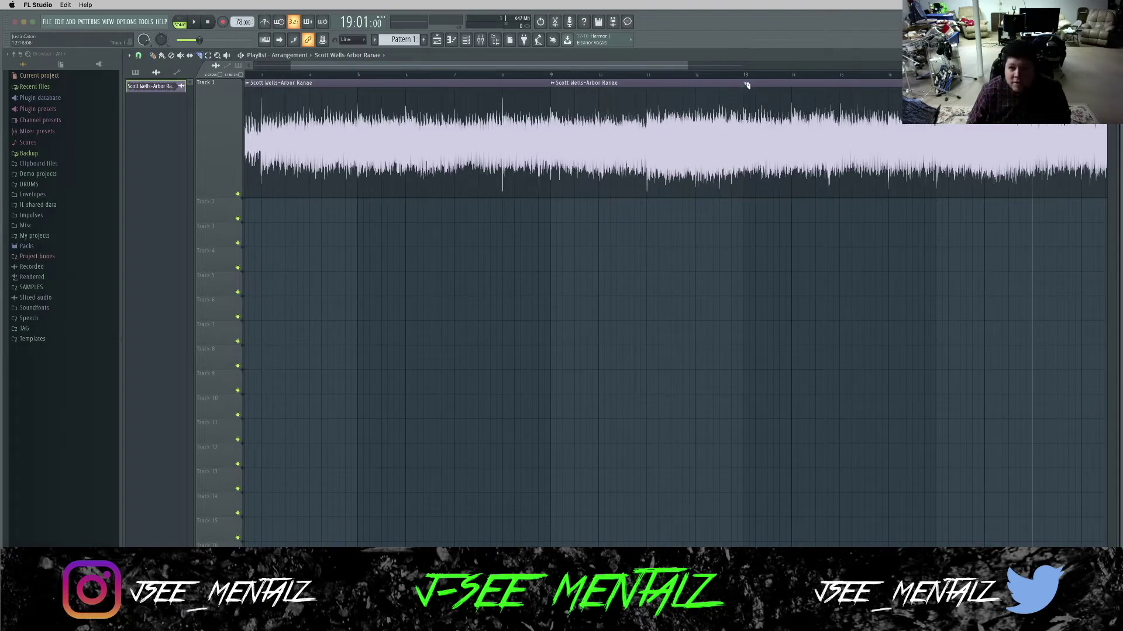
pyautogui.click(745, 86)
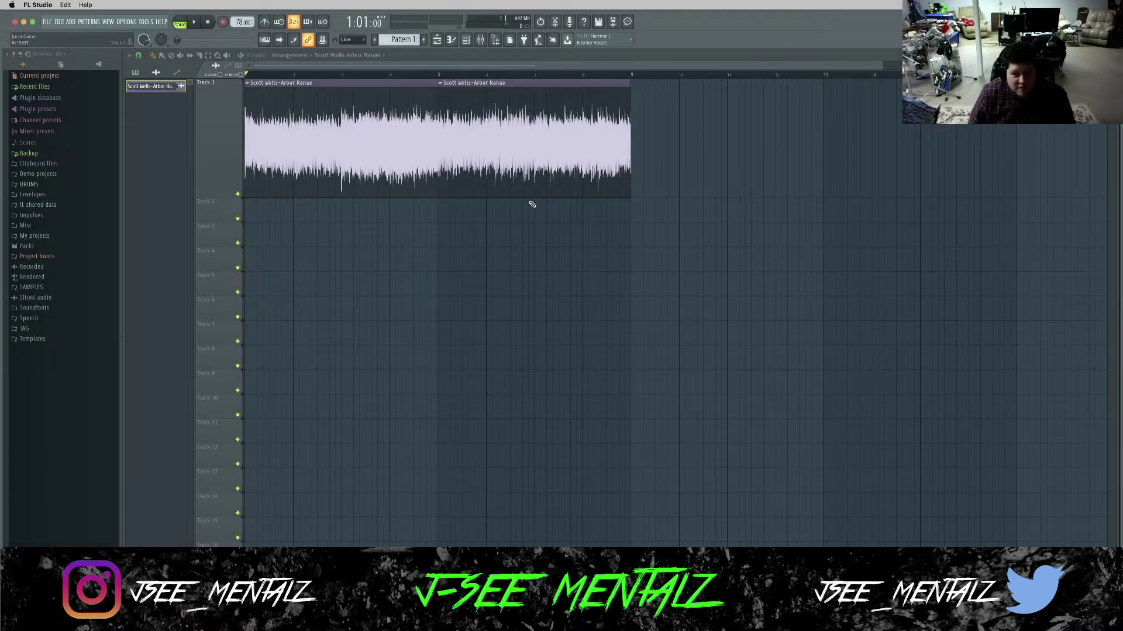
pyautogui.press('space')
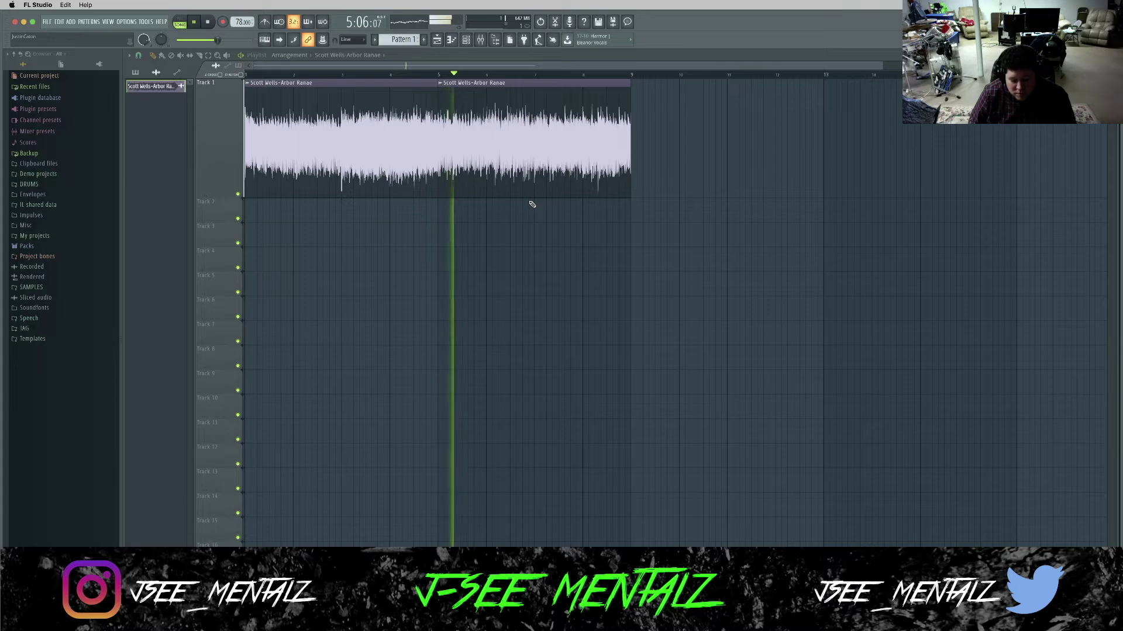
pyautogui.press('space')
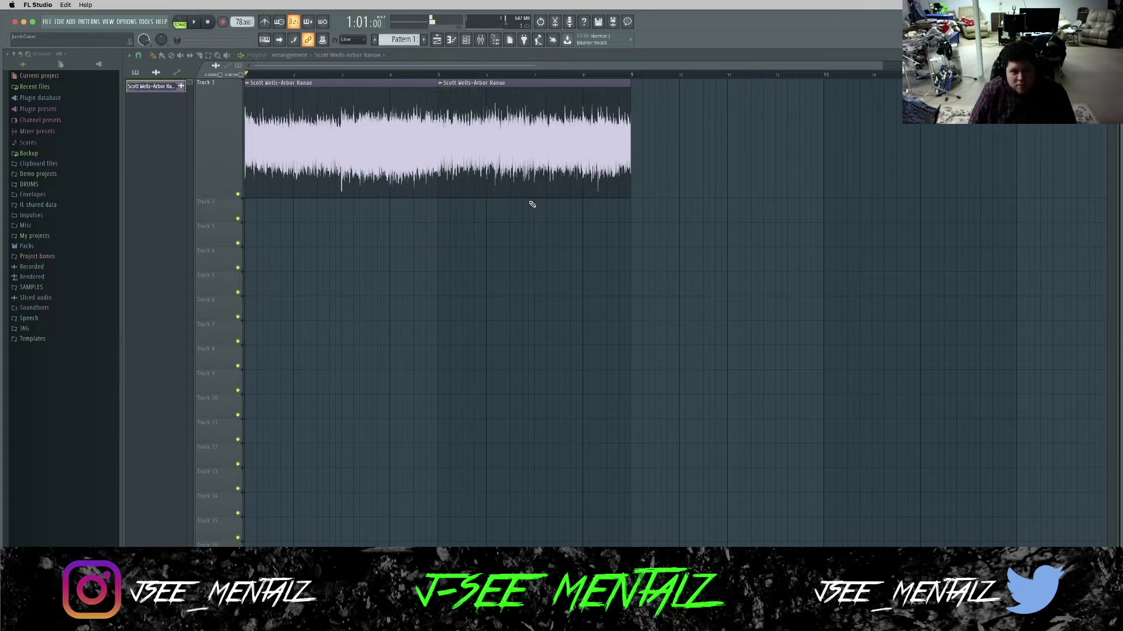
# - Move the second four-bar section to bar 9 and set the project tempo to 156 BPM
pyautogui.click(343, 83)
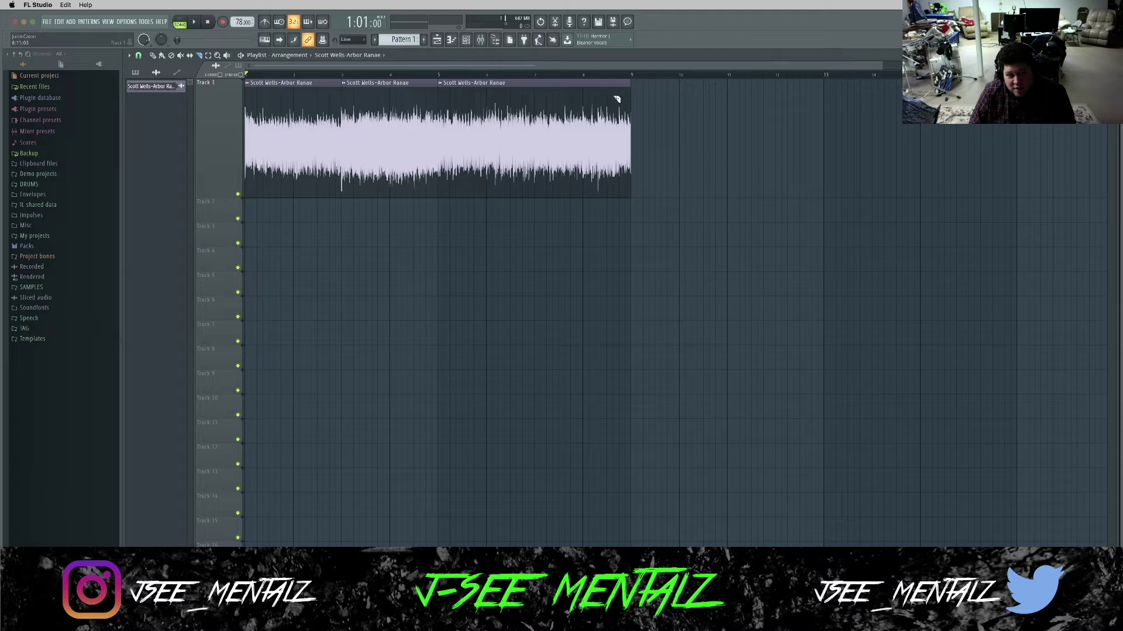
pyautogui.hotkey('ctrl', 'z')
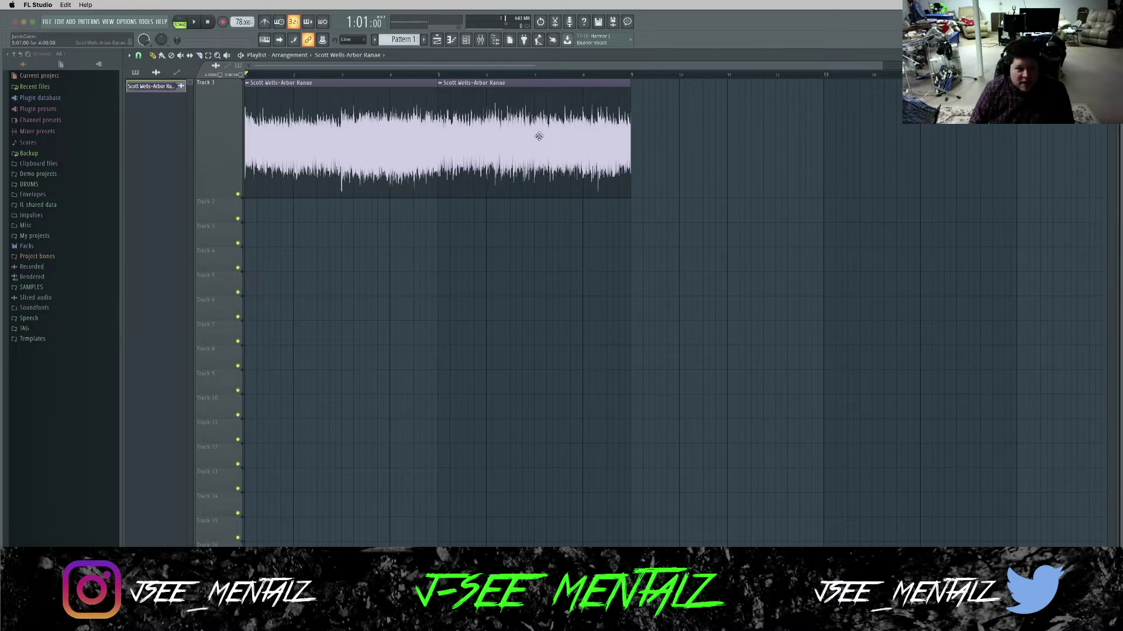
pyautogui.moveTo(499, 134); pyautogui.dragTo(691, 133)
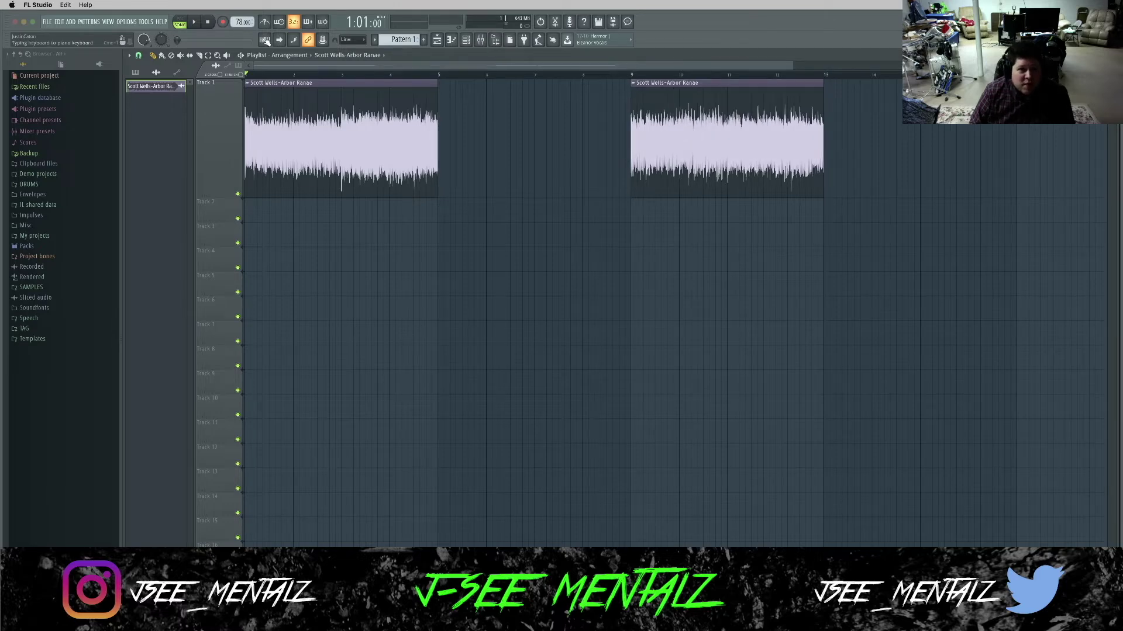
pyautogui.moveTo(242, 22); pyautogui.dragTo(242, 0)
# - Set the audio clip's time-stretching mode to e3 generic
pyautogui.doubleClick(374, 117)
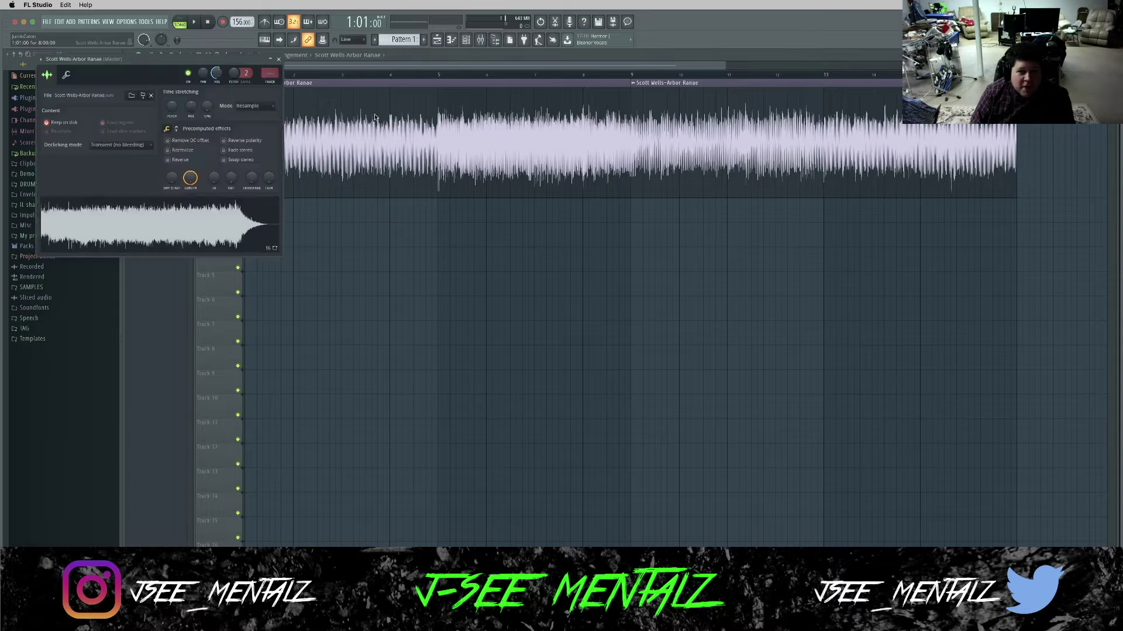
pyautogui.click(259, 110)
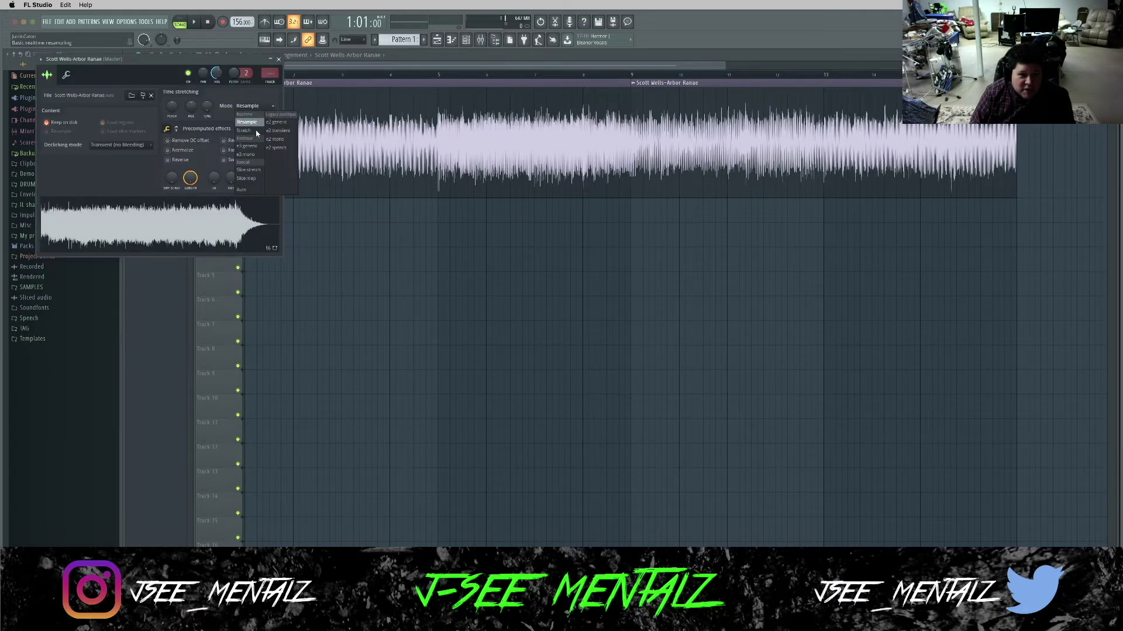
pyautogui.click(248, 146)
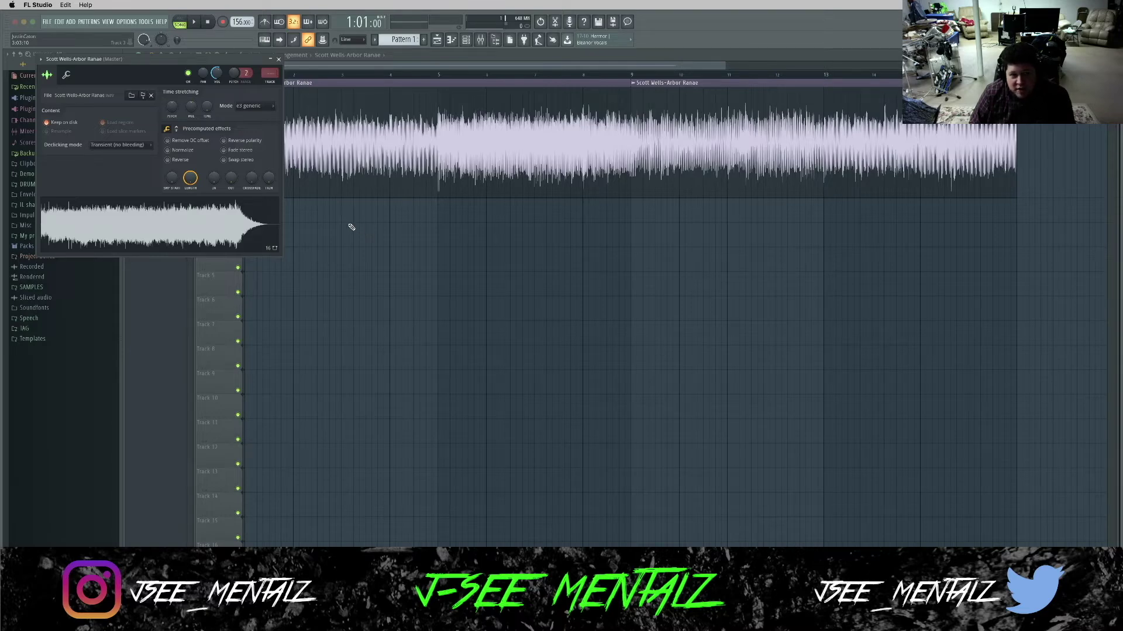
# - Play the finished arrangement from the beginning and inspect the Fruity parametric EQ 2 on the song sample's mixer track
pyautogui.click(279, 60)
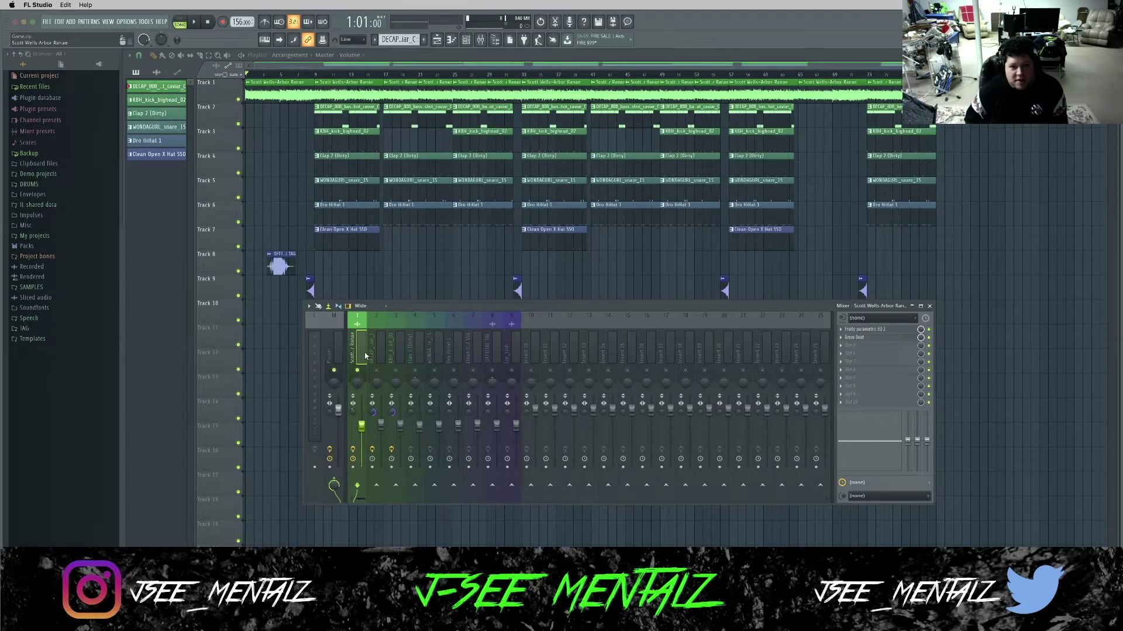
pyautogui.press('space')
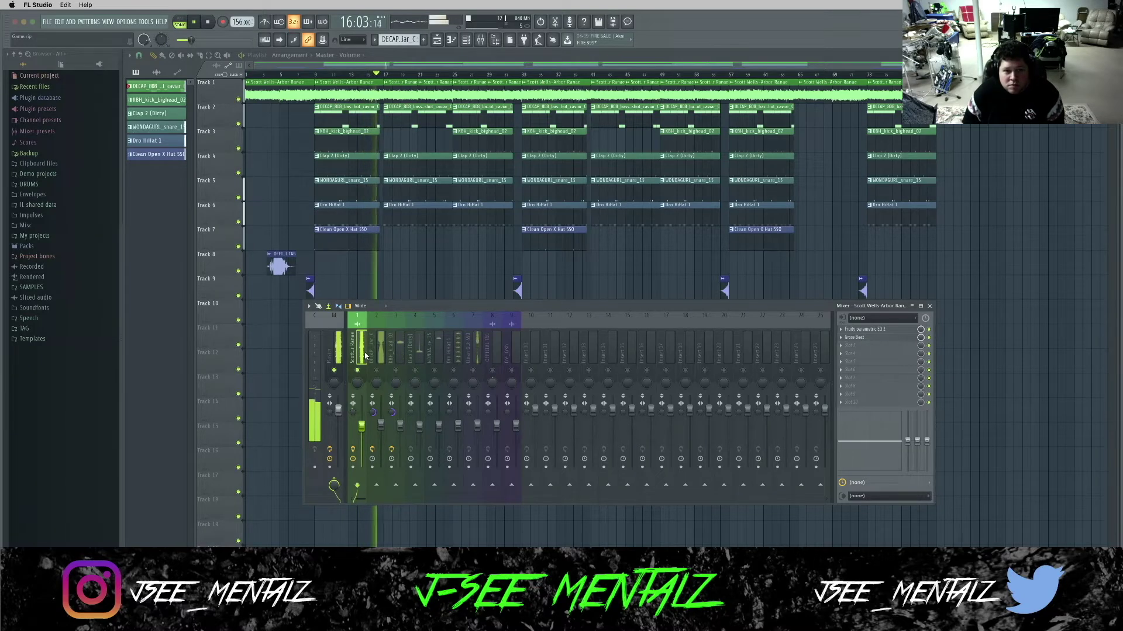
pyautogui.press('space')
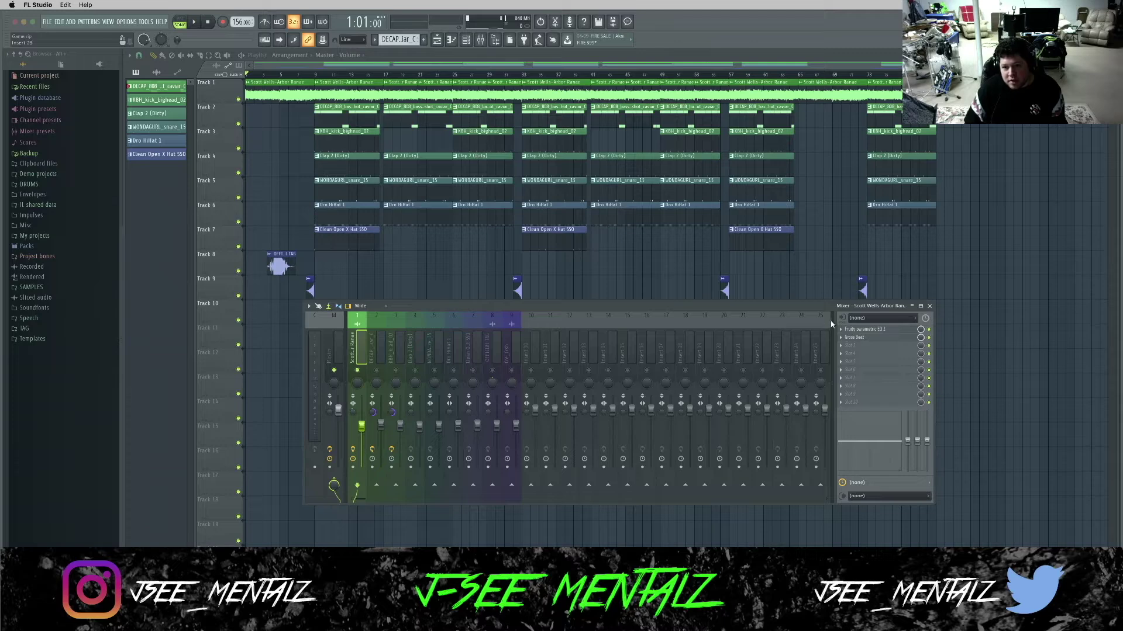
pyautogui.click(865, 329)
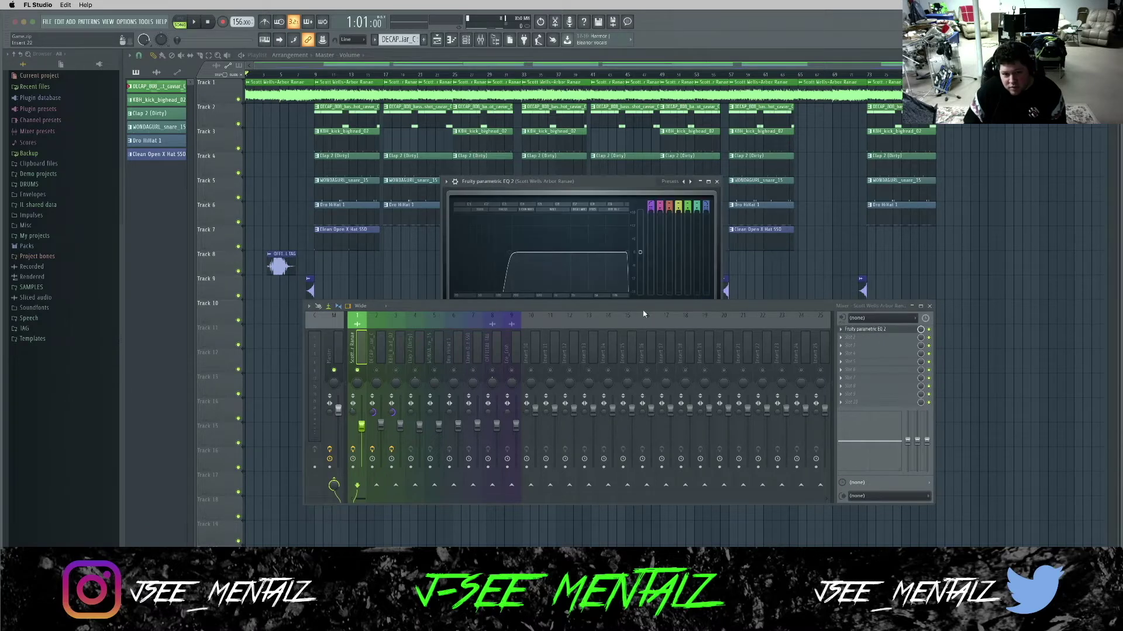
pyautogui.click(717, 181)
# - Play from bar 9 with the sample, clap and hi-hat audible, again with the snare and open hat added, and again with all mixer tracks
pyautogui.click(314, 74)
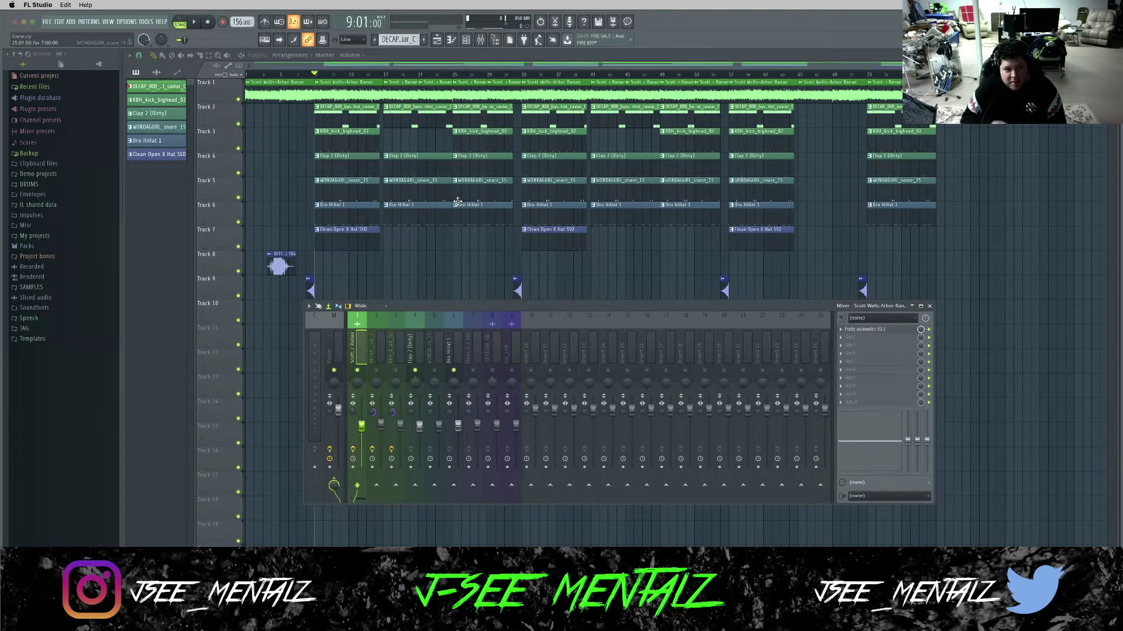
pyautogui.press('space')
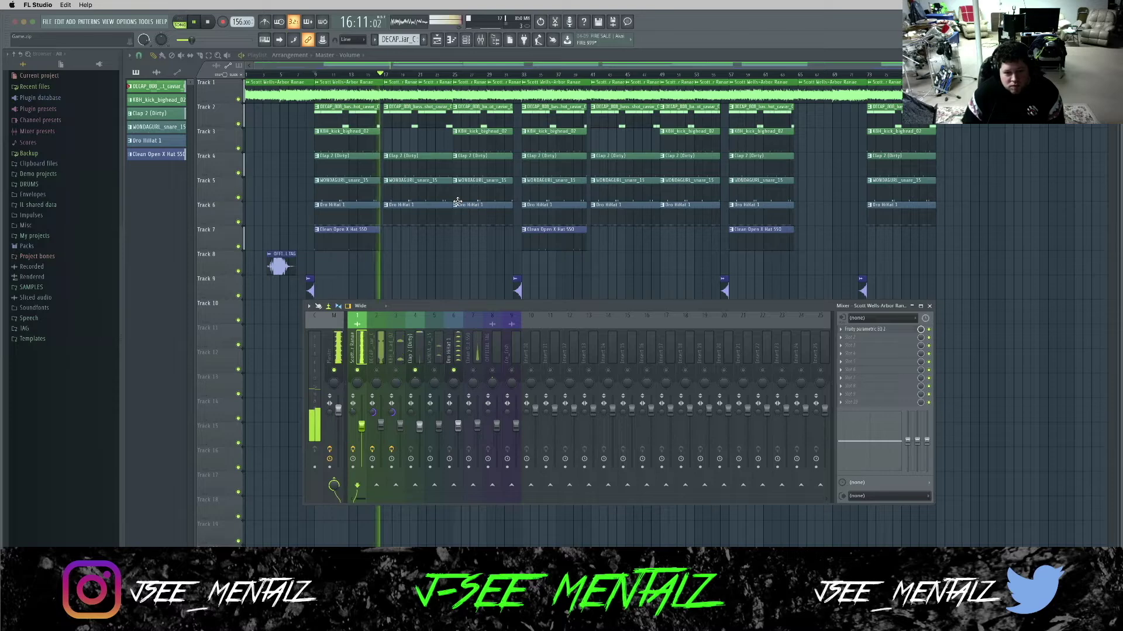
pyautogui.press('space')
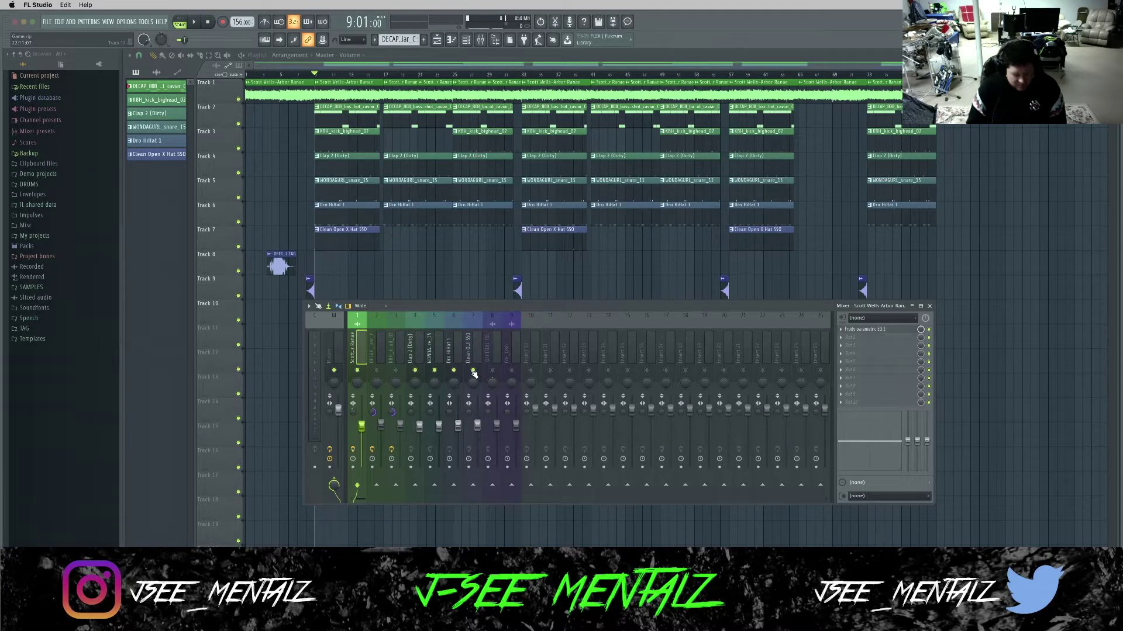
pyautogui.press('space')
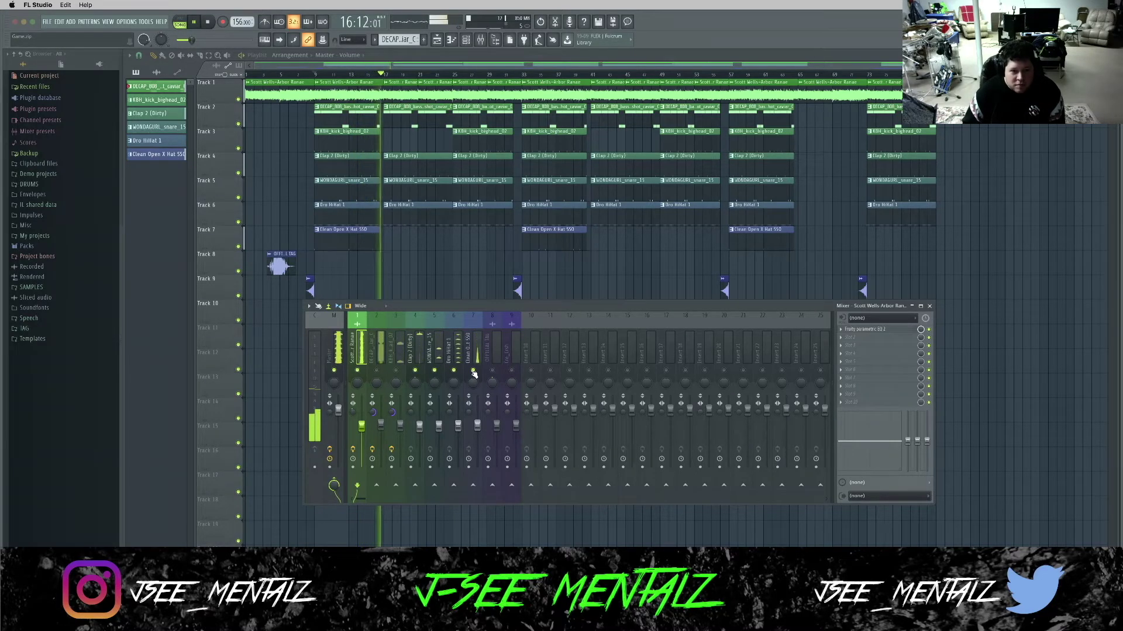
pyautogui.press('space')
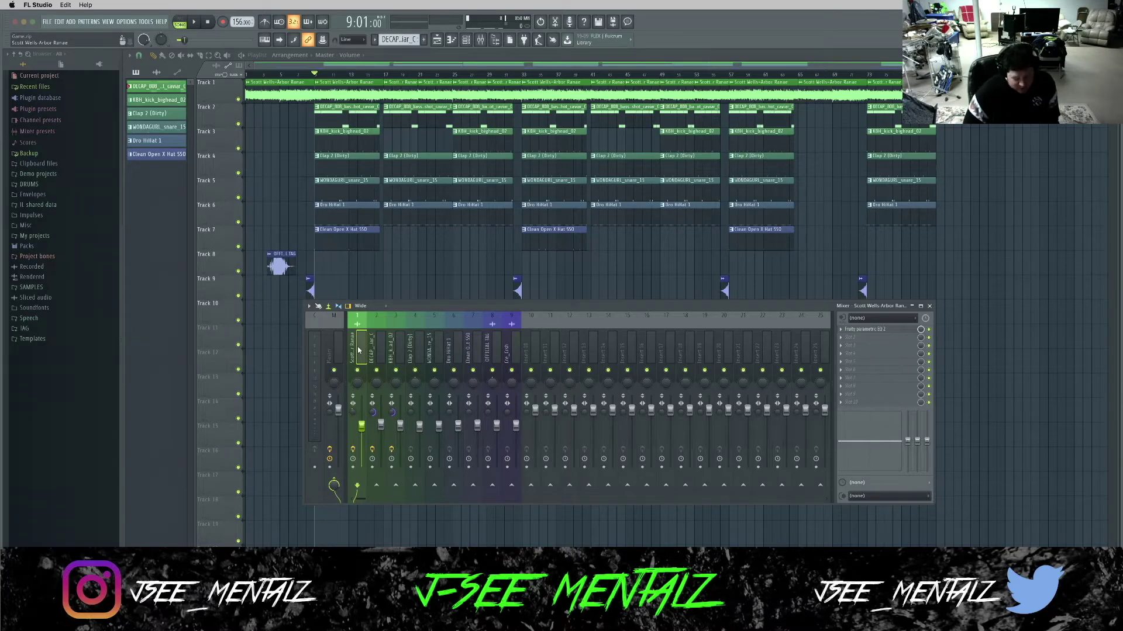
pyautogui.press('space')
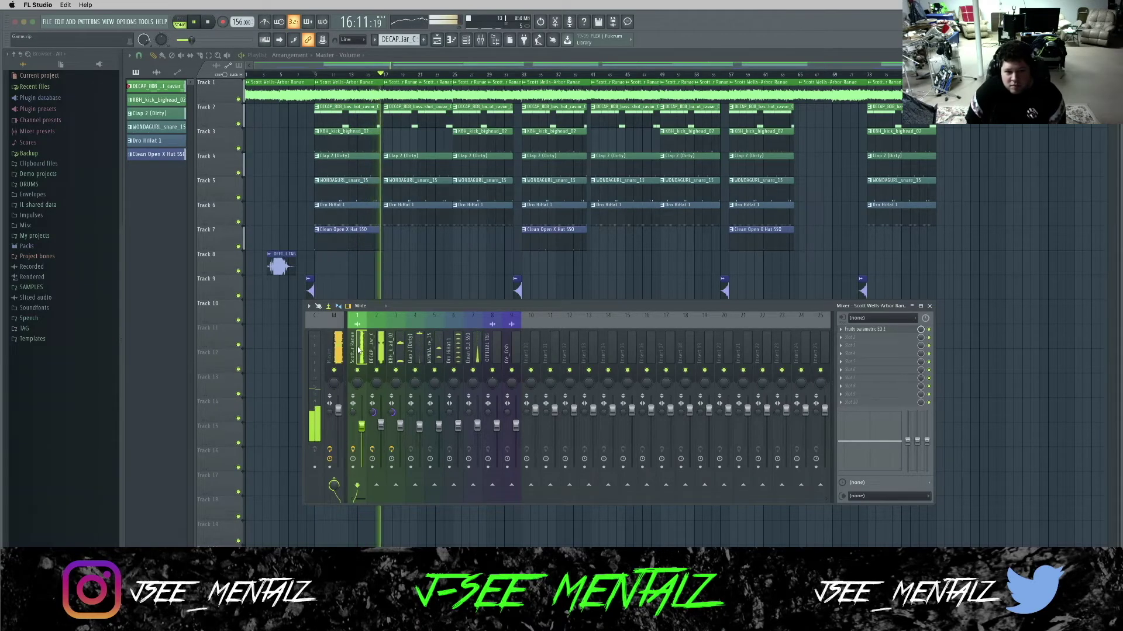
pyautogui.press('space')
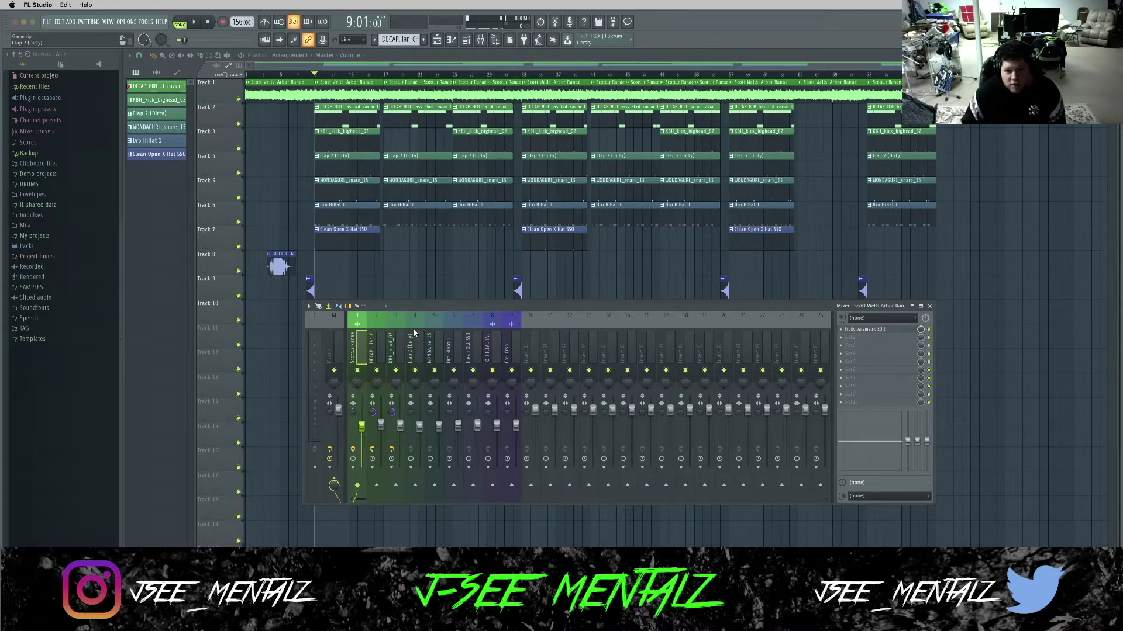
# - Inspect the Fruity Limiter on the 808 bass mixer track and the Fruity peak controller on the kick track
pyautogui.click(381, 352)
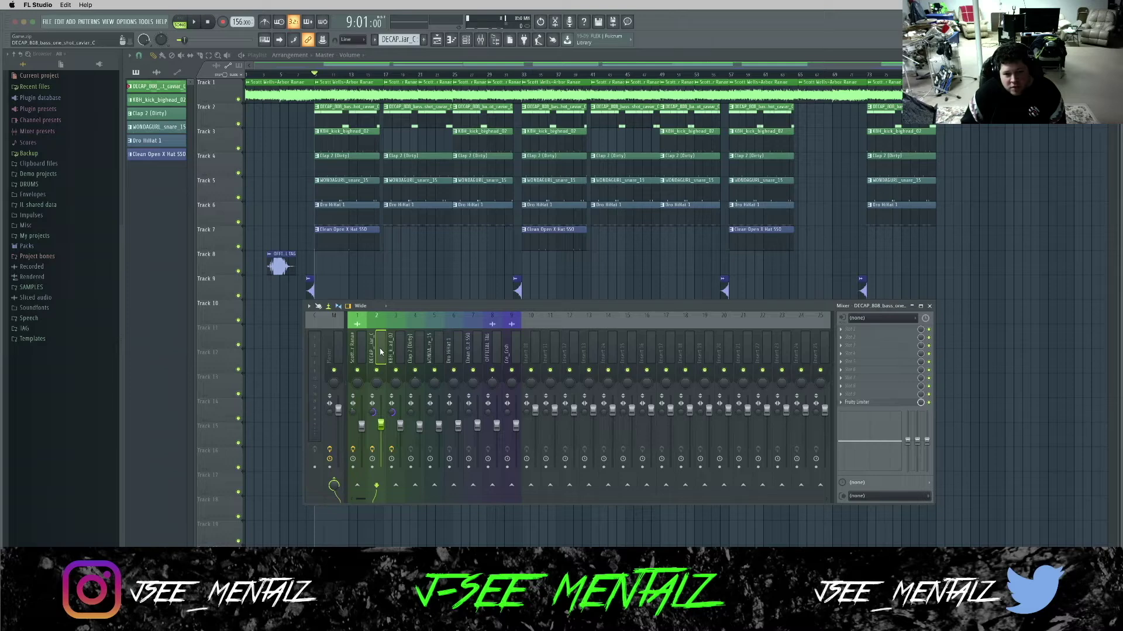
pyautogui.click(877, 402)
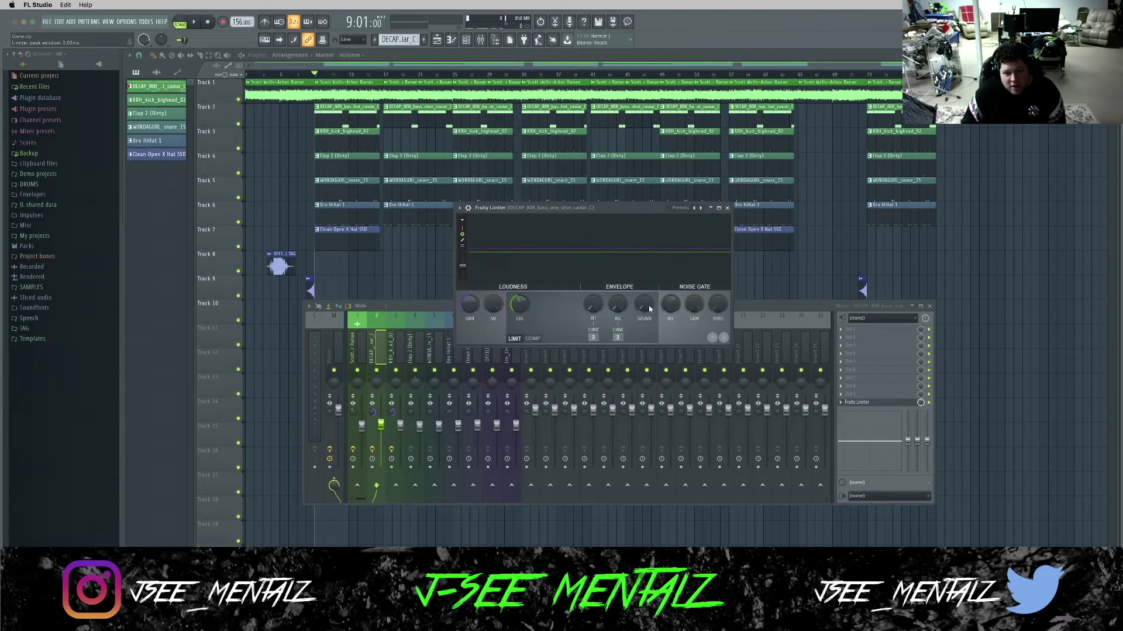
pyautogui.click(859, 403)
pyautogui.press('Right')
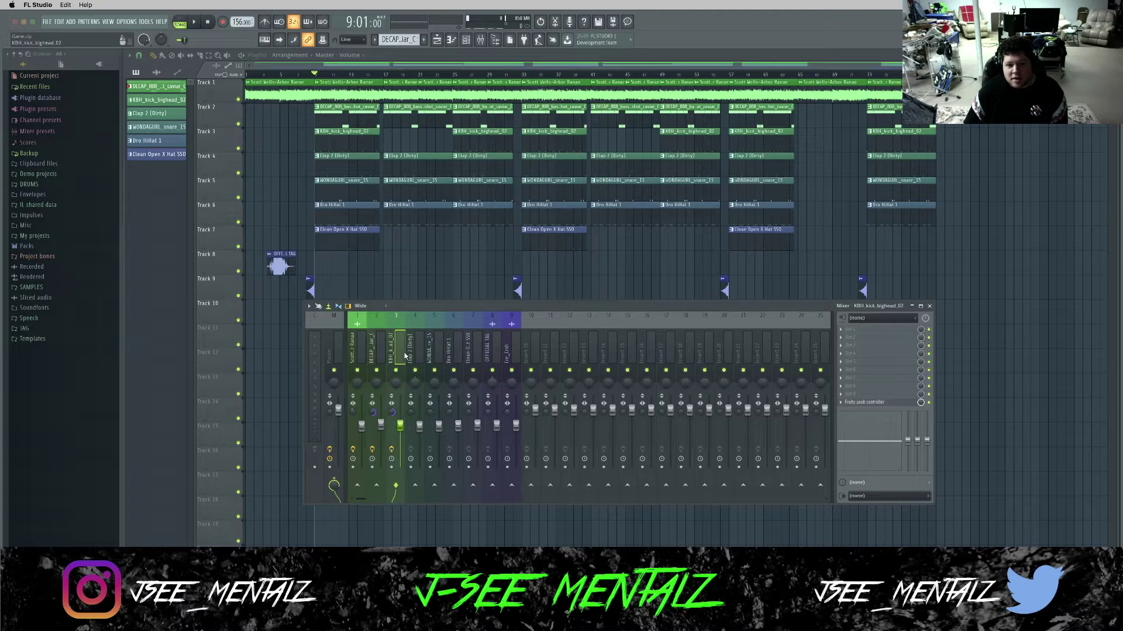
pyautogui.click(857, 403)
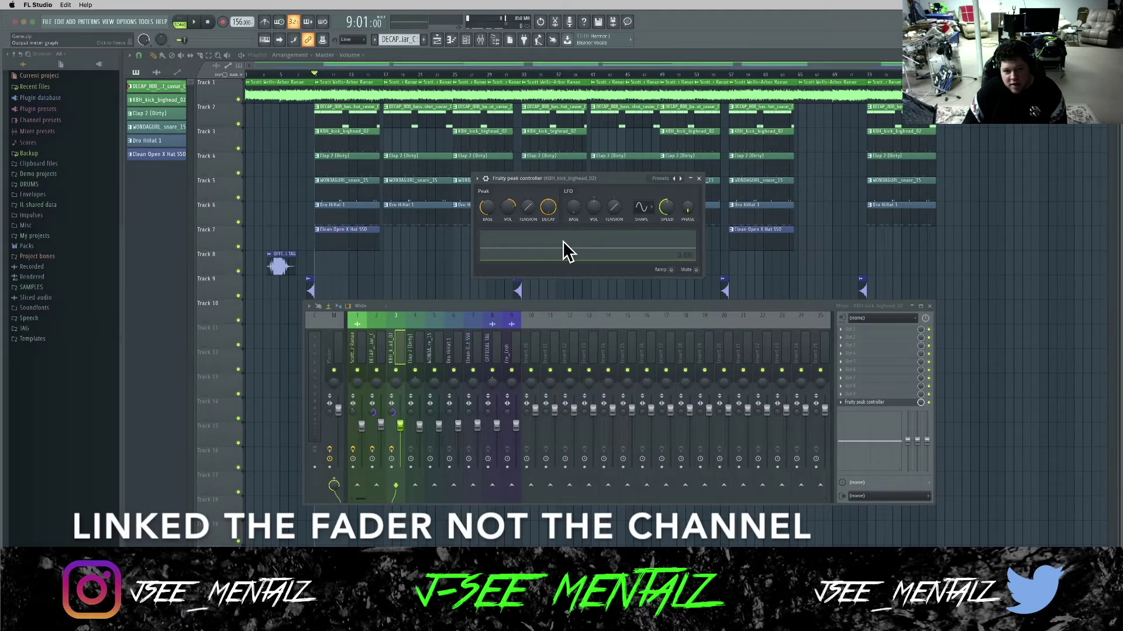
pyautogui.click(699, 179)
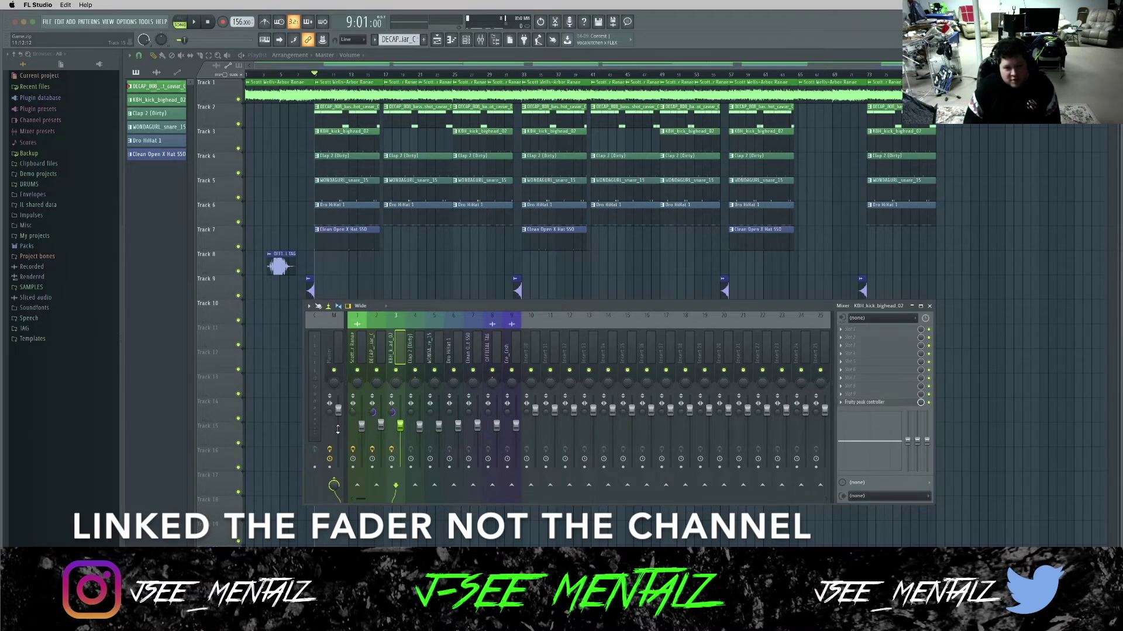
# - Check the effect slots and EQ of the clap, snare, hi-hat, open hat, tag and crash mixer tracks
pyautogui.click(419, 348)
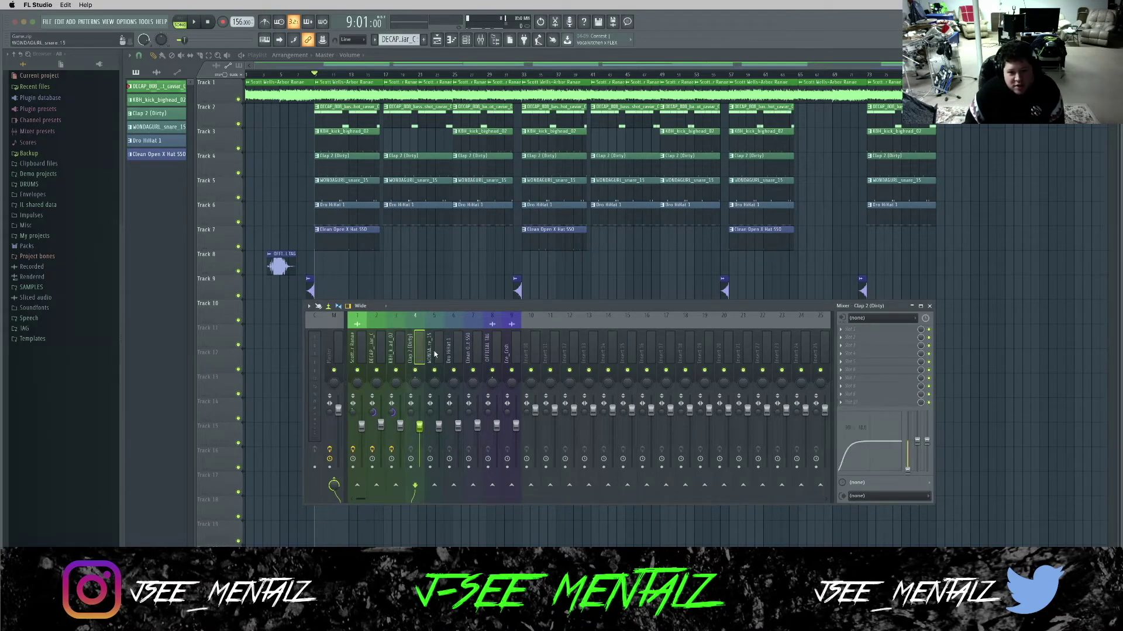
pyautogui.click(438, 352)
pyautogui.click(458, 351)
pyautogui.click(477, 350)
pyautogui.click(494, 350)
pyautogui.click(510, 351)
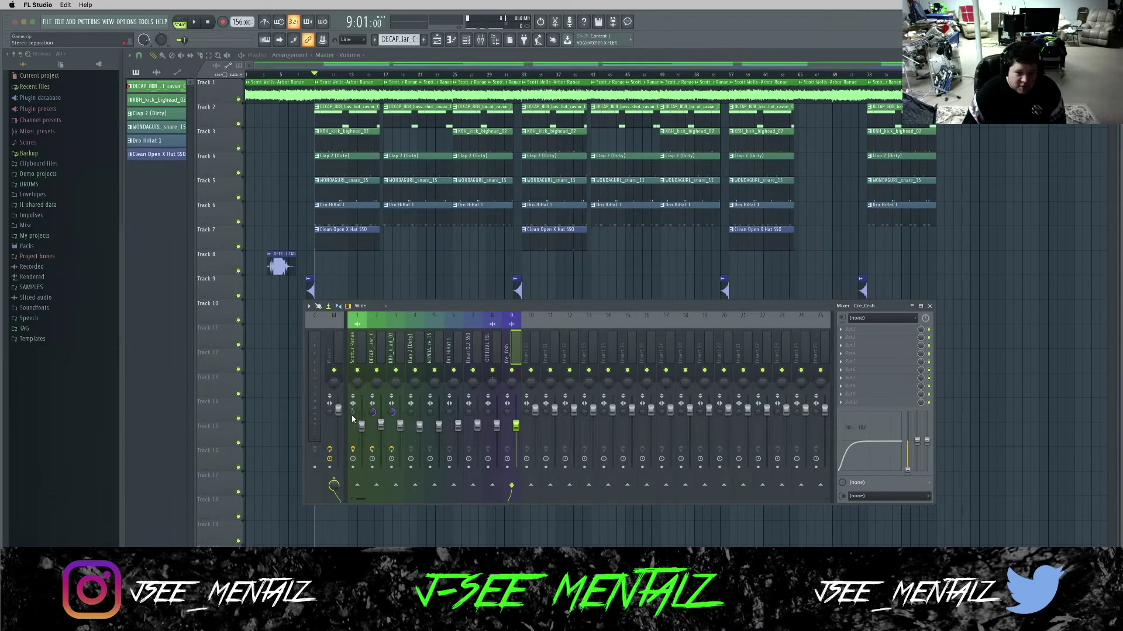
# - Inspect the Fruity Multiband Compressor and Ozone 8 Elements on the master track and play the full arrangement from bar 1
pyautogui.click(341, 358)
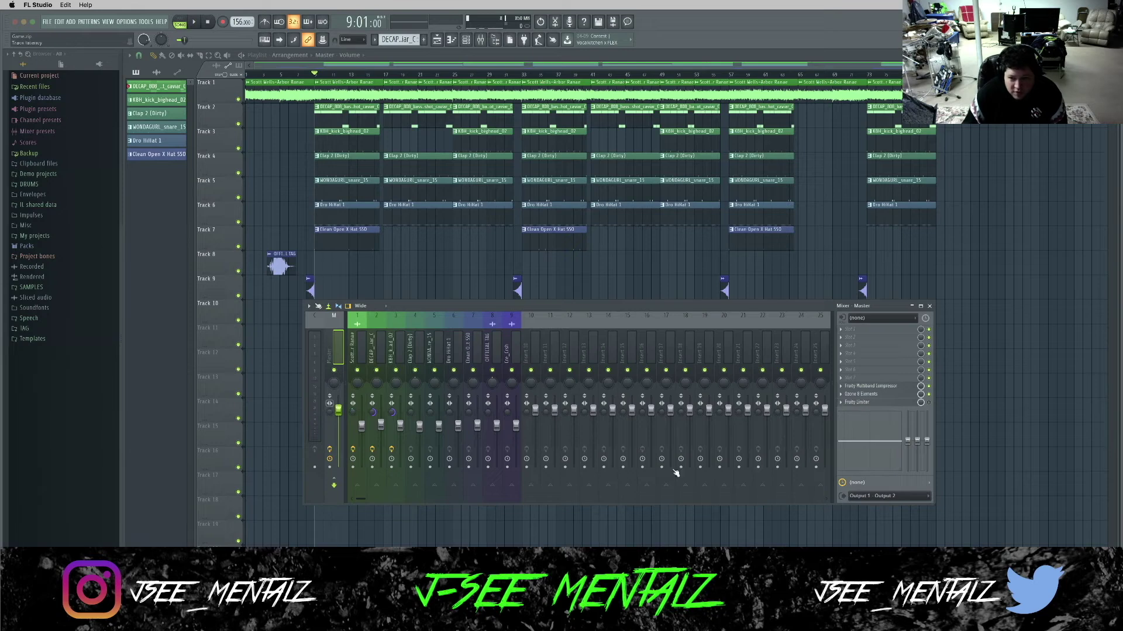
pyautogui.click(878, 387)
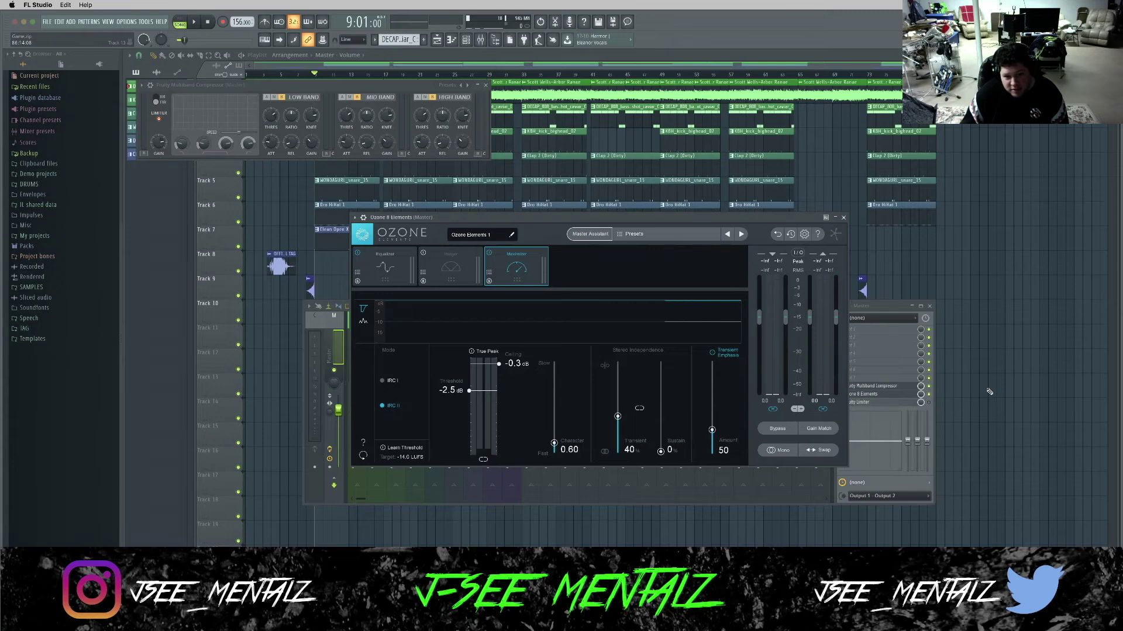
pyautogui.click(843, 217)
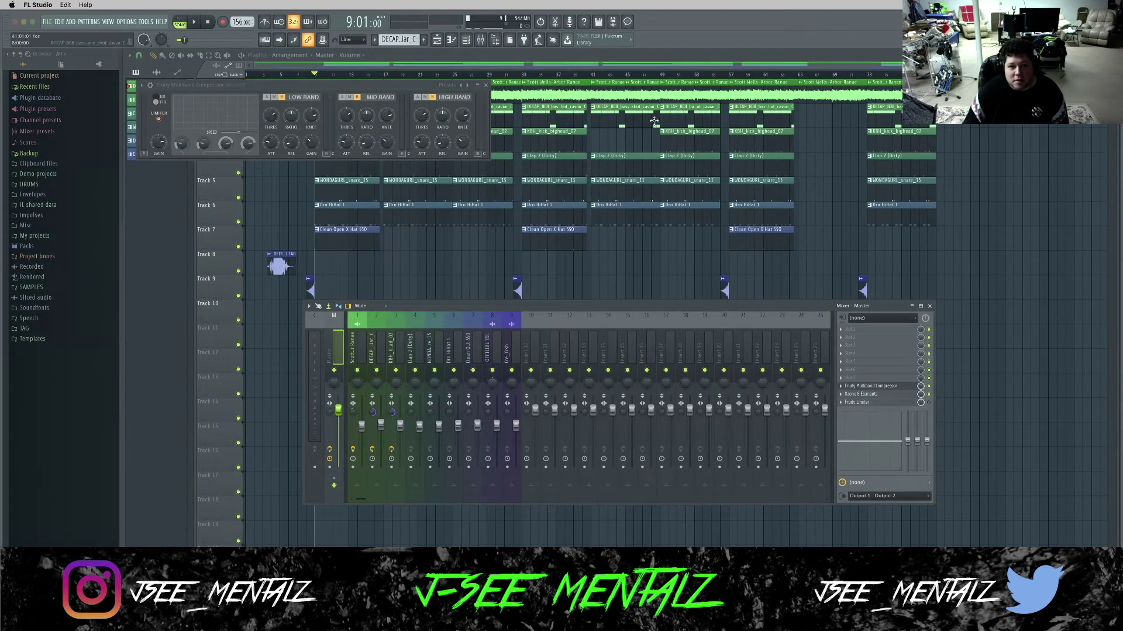
pyautogui.click(486, 84)
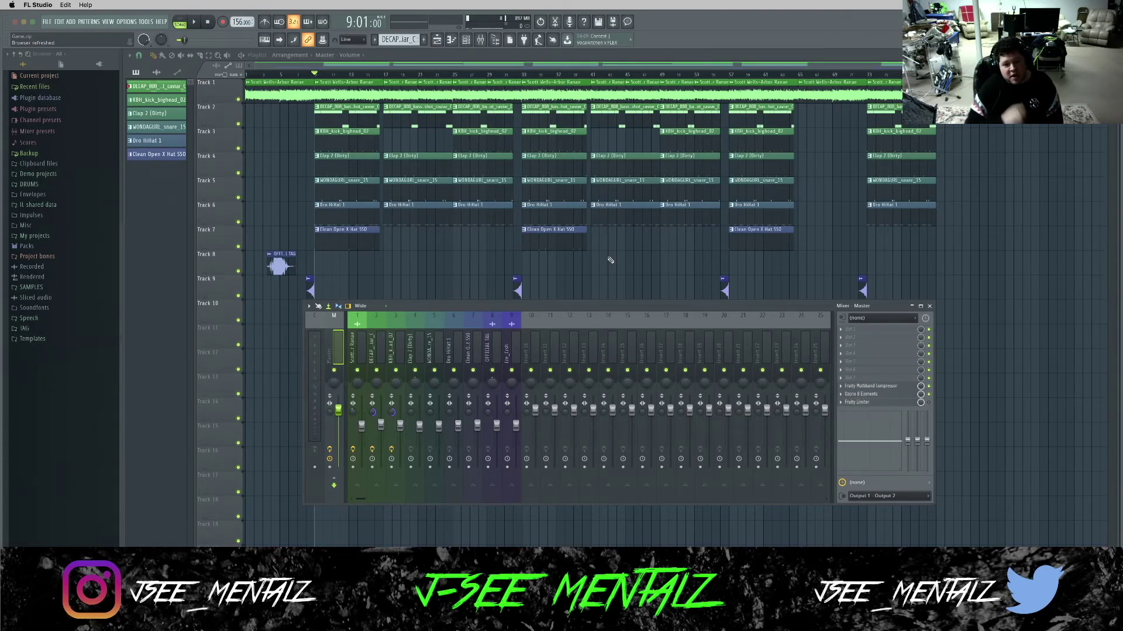
pyautogui.press('space')
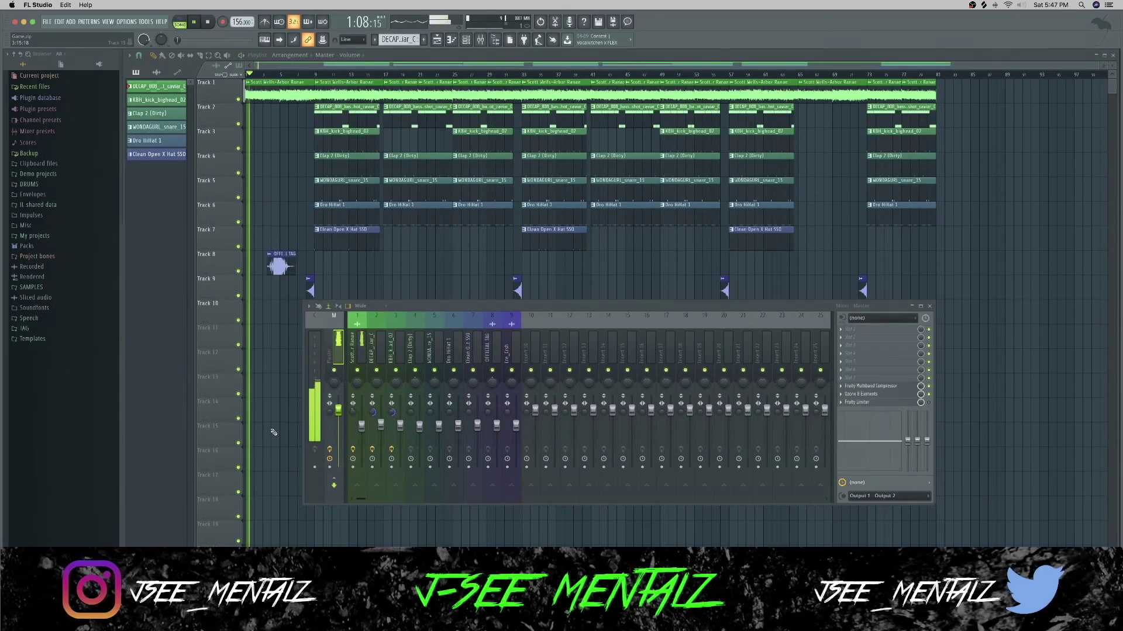